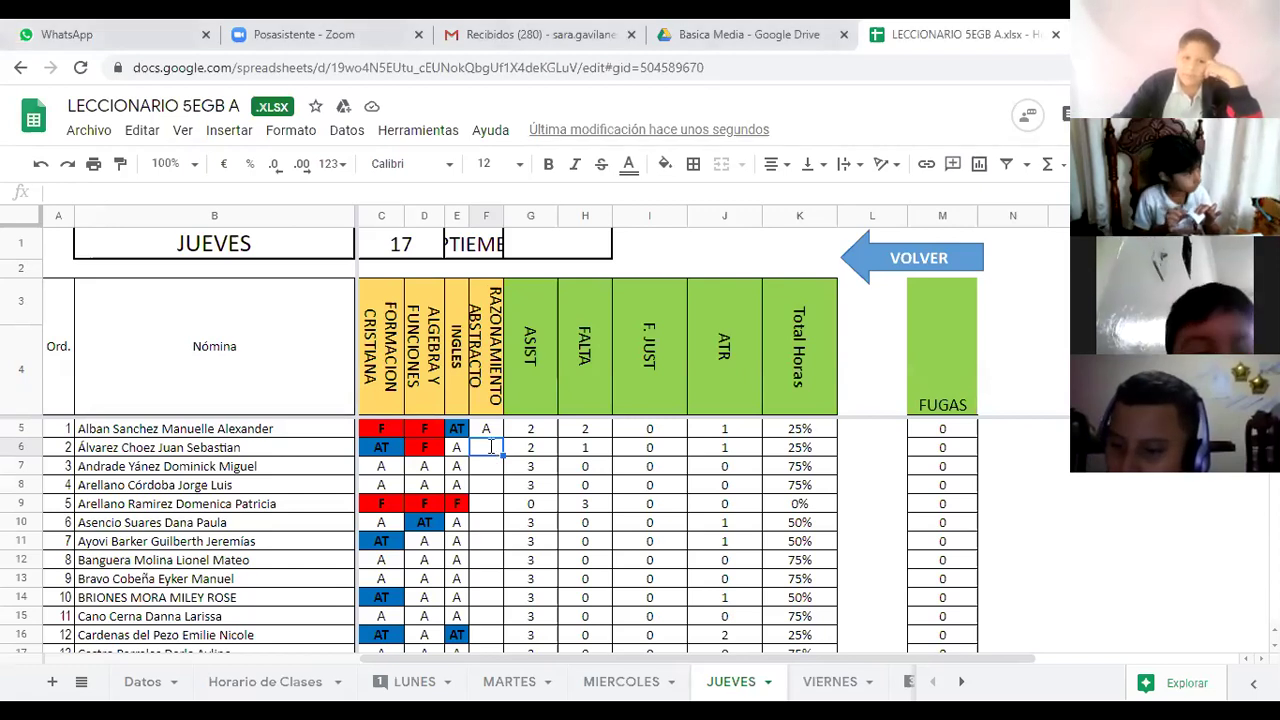
Mark students 2 to 4 with A for Razonamiento Abstracto on the JUEVES sheet, cells F6 to F8.
text(A)
key(Return)
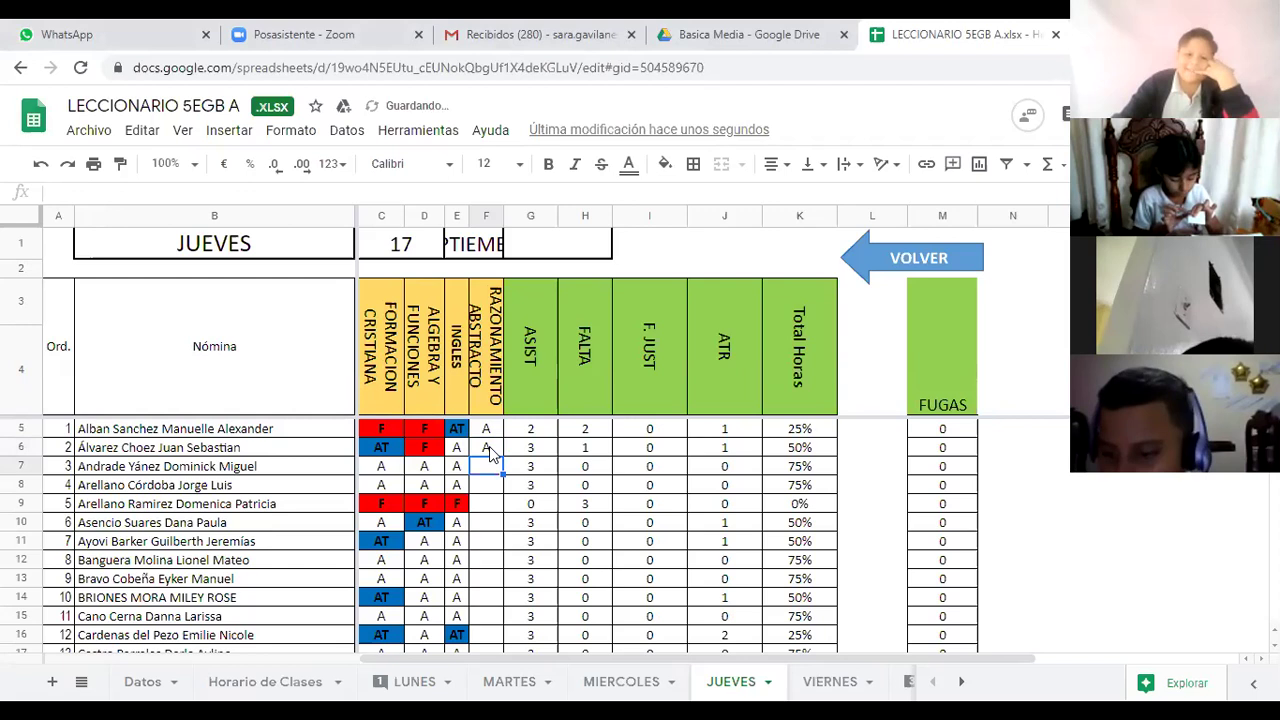
text(A)
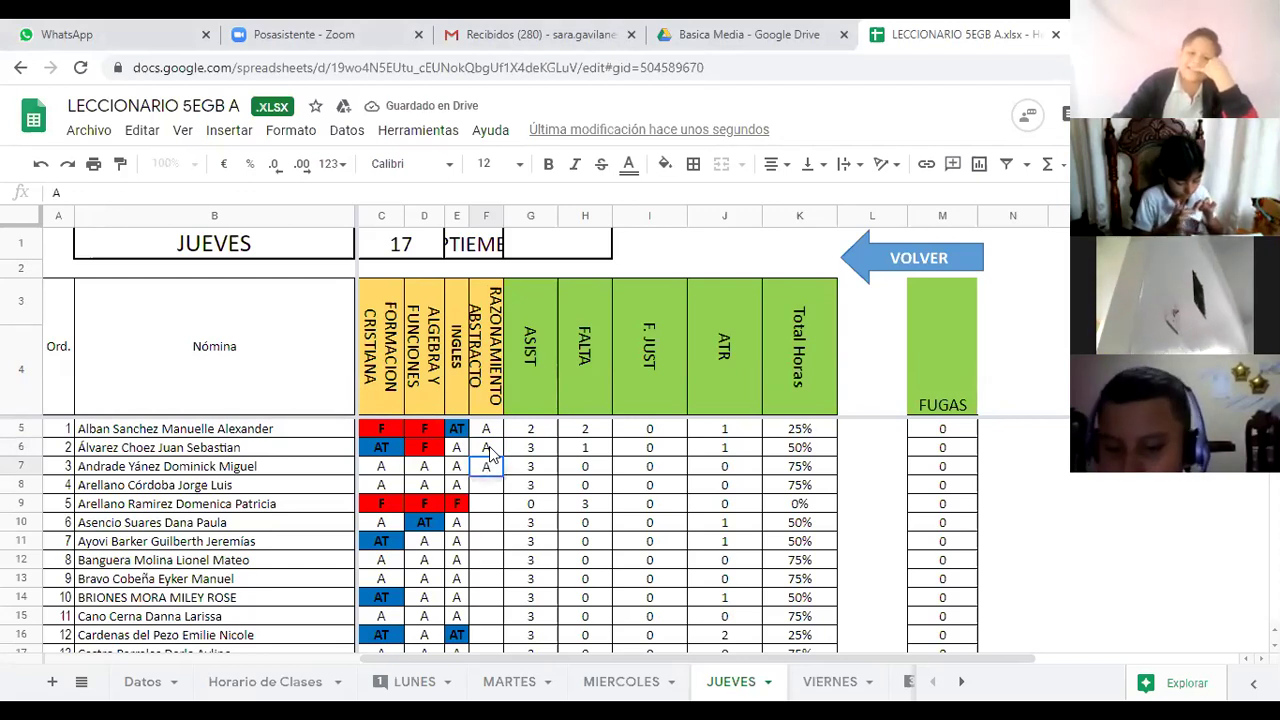
key(Return)
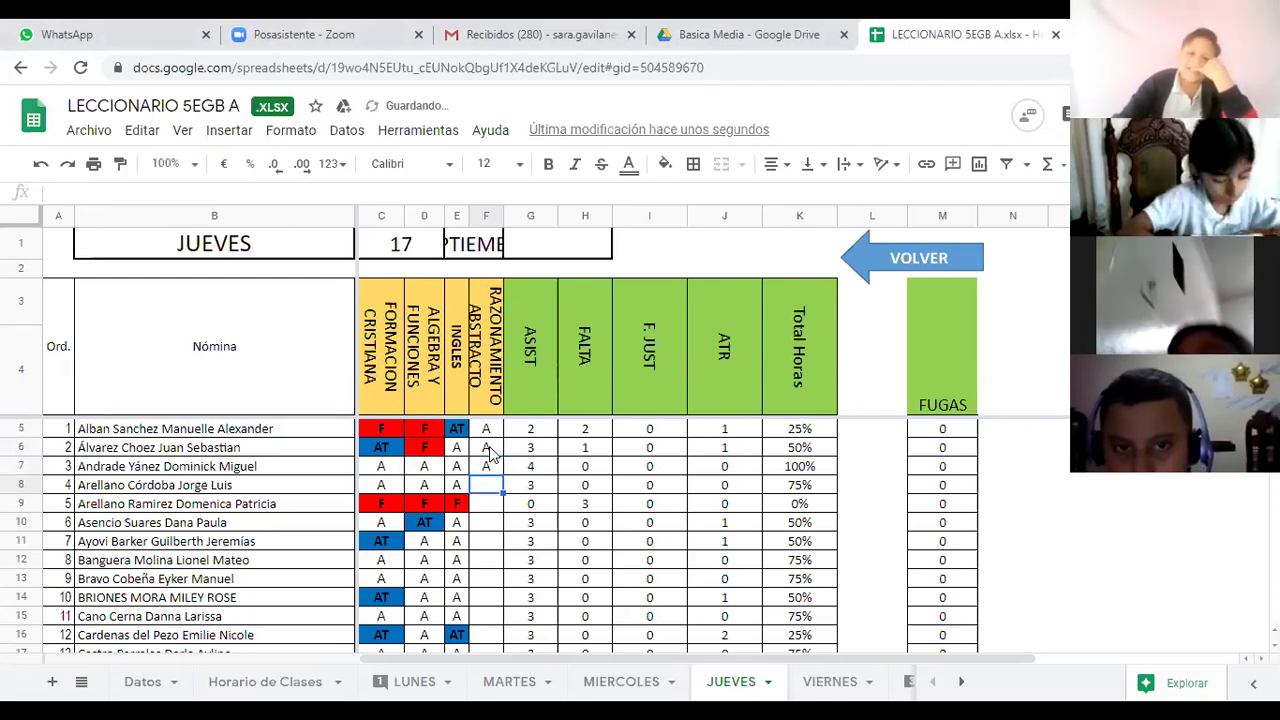
text(A)
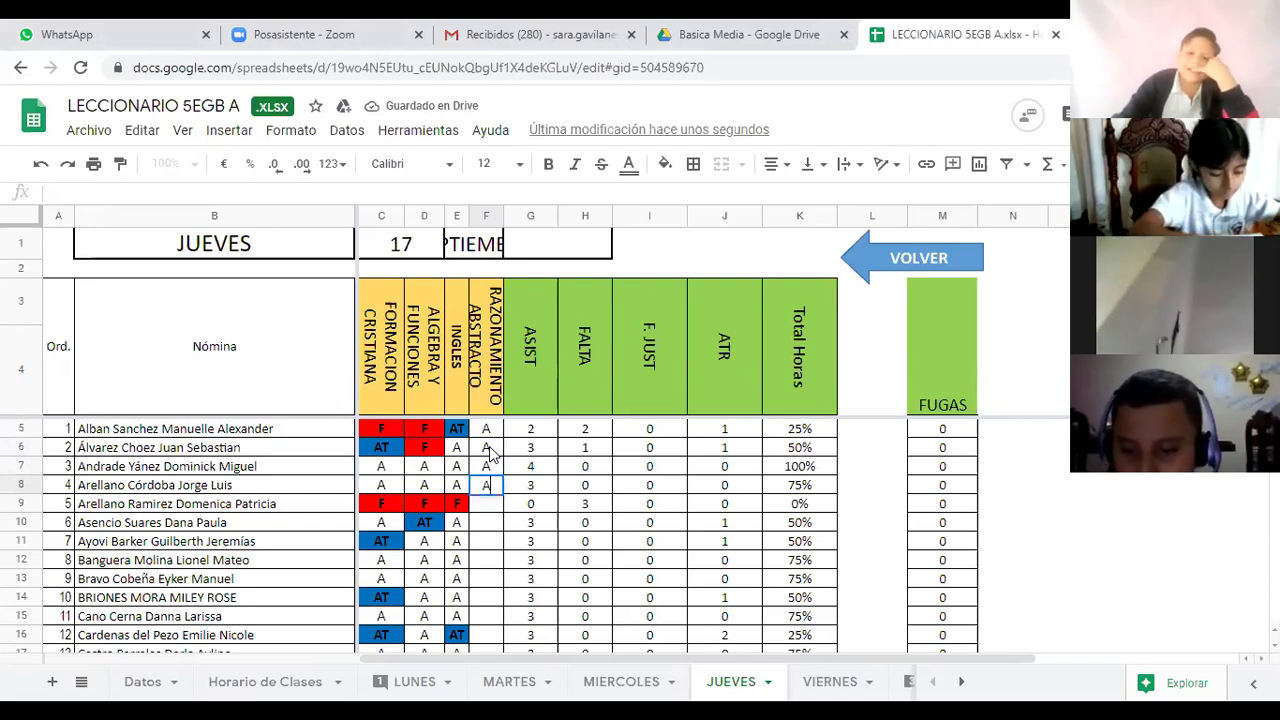
key(Return)
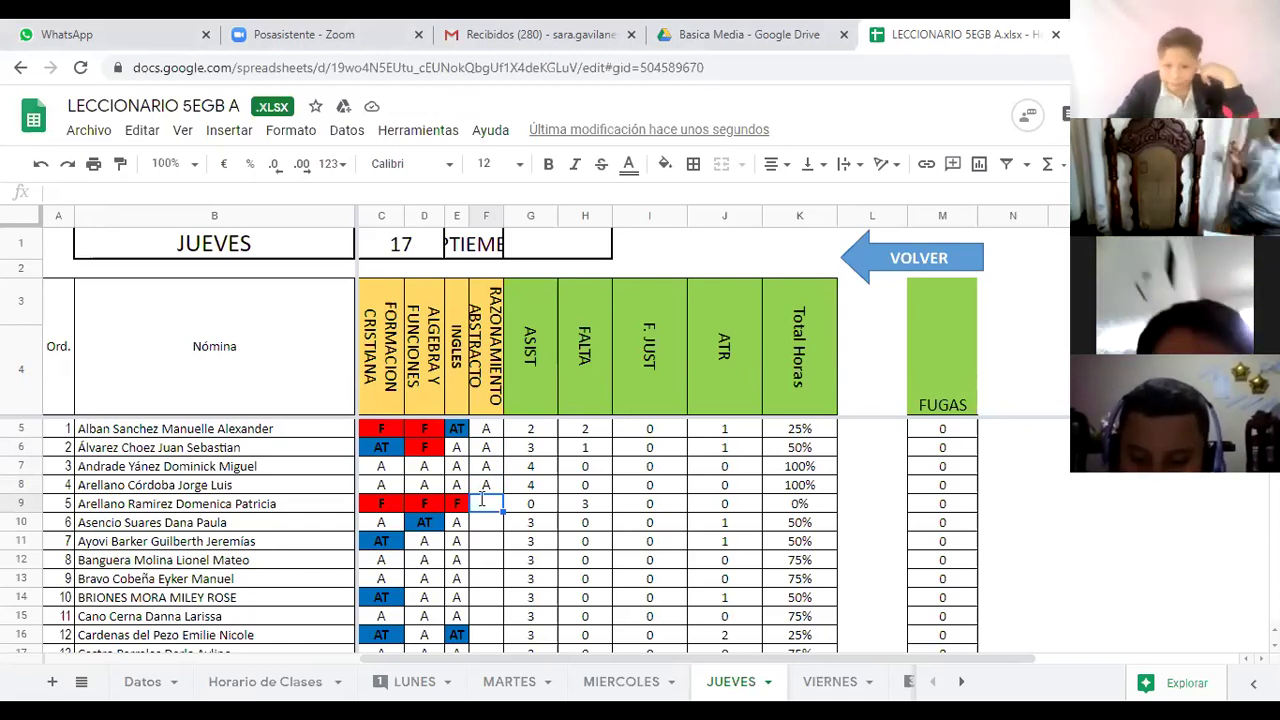
Mark students 5 and 6 with F for Razonamiento Abstracto, cells F9 and F10.
text(F)
key(Return)
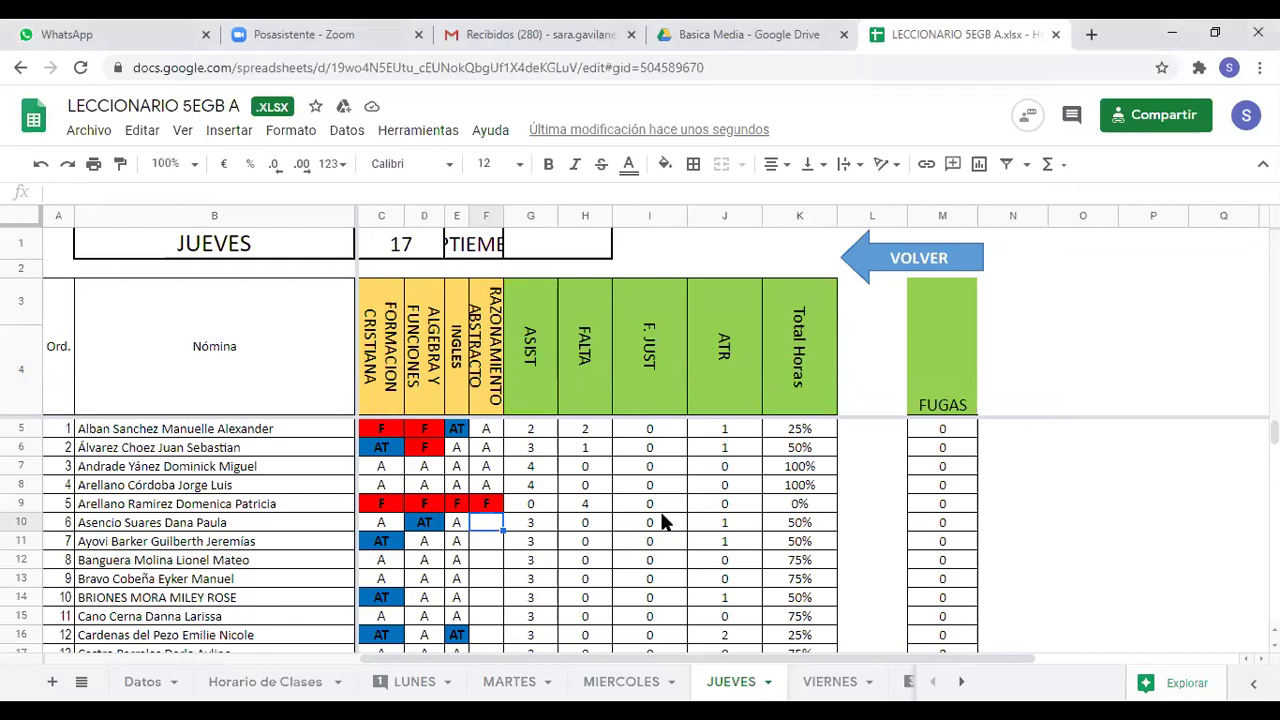
text(F)
key(Return)
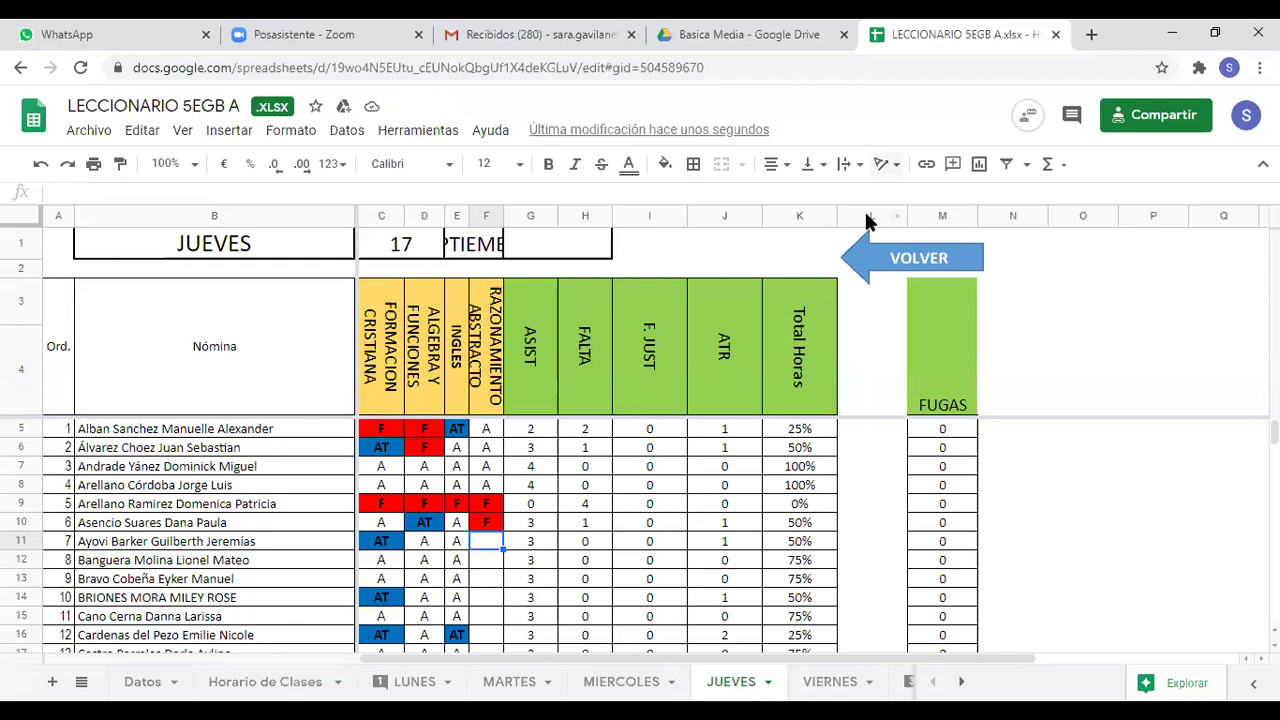
Mark students 7 to 11 with A in the Razonamiento Abstracto column, cells F11 to F15.
text(A)
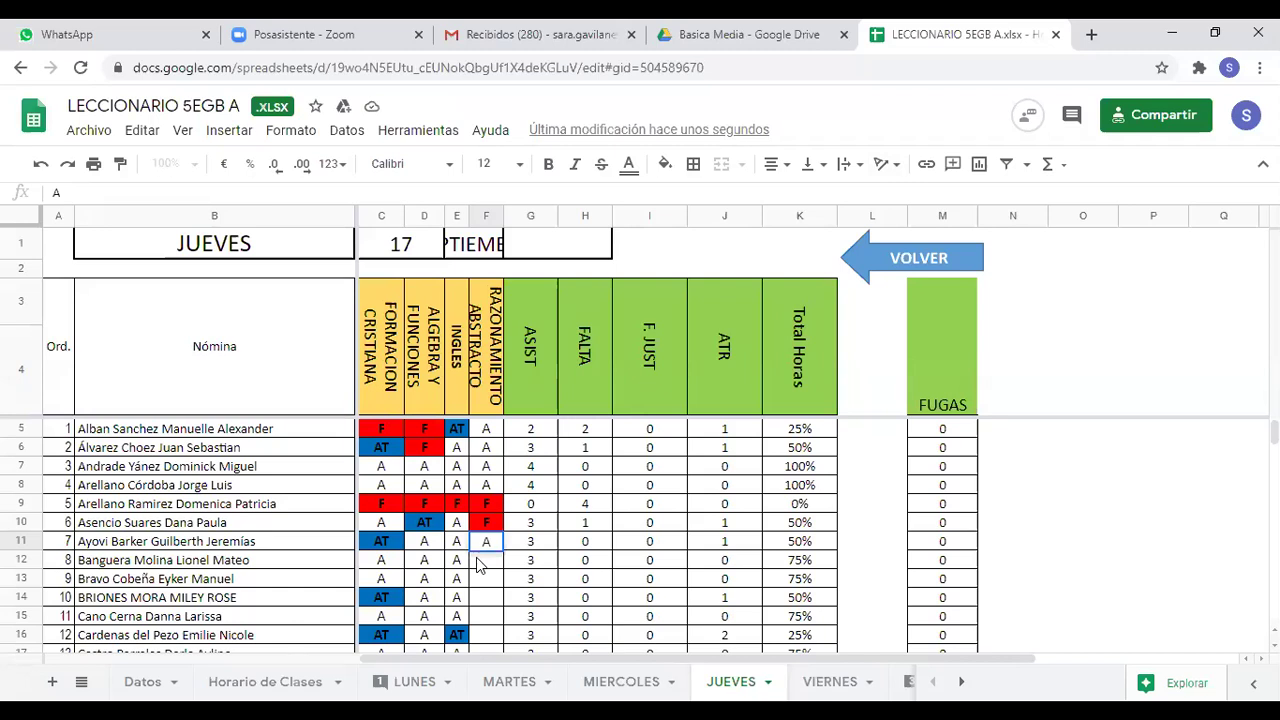
click(477, 561)
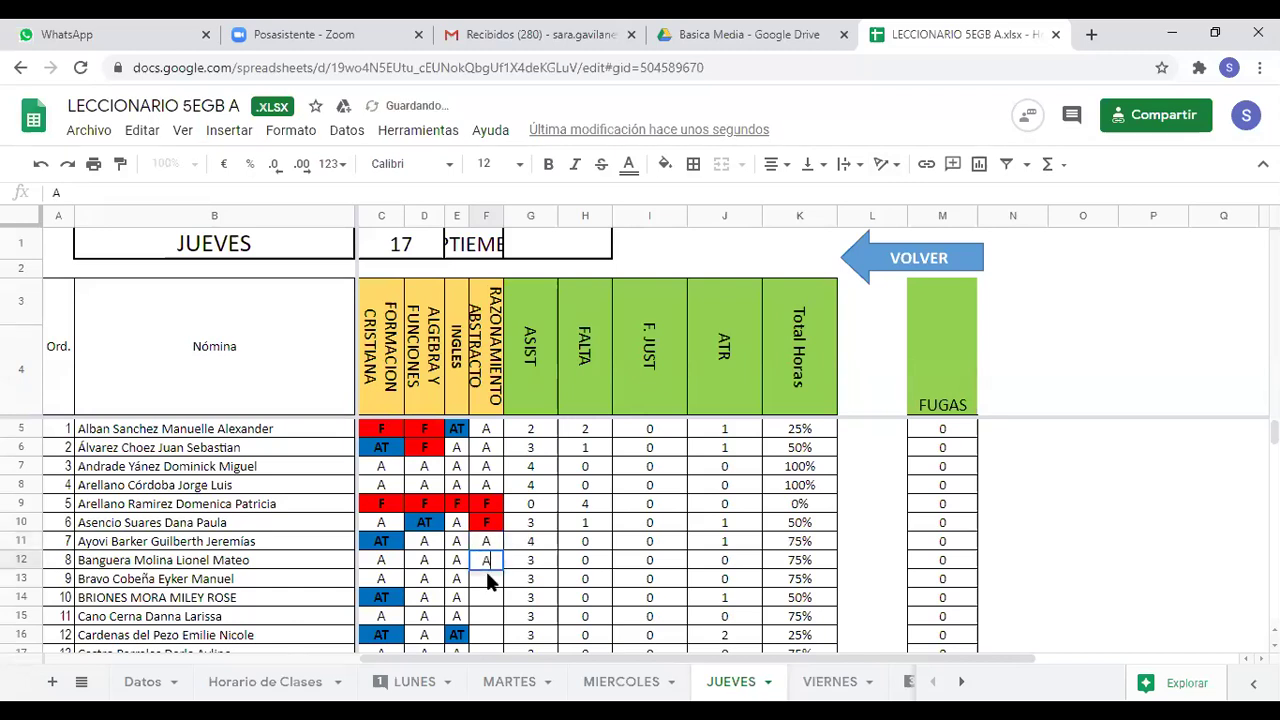
text(A)
click(486, 571)
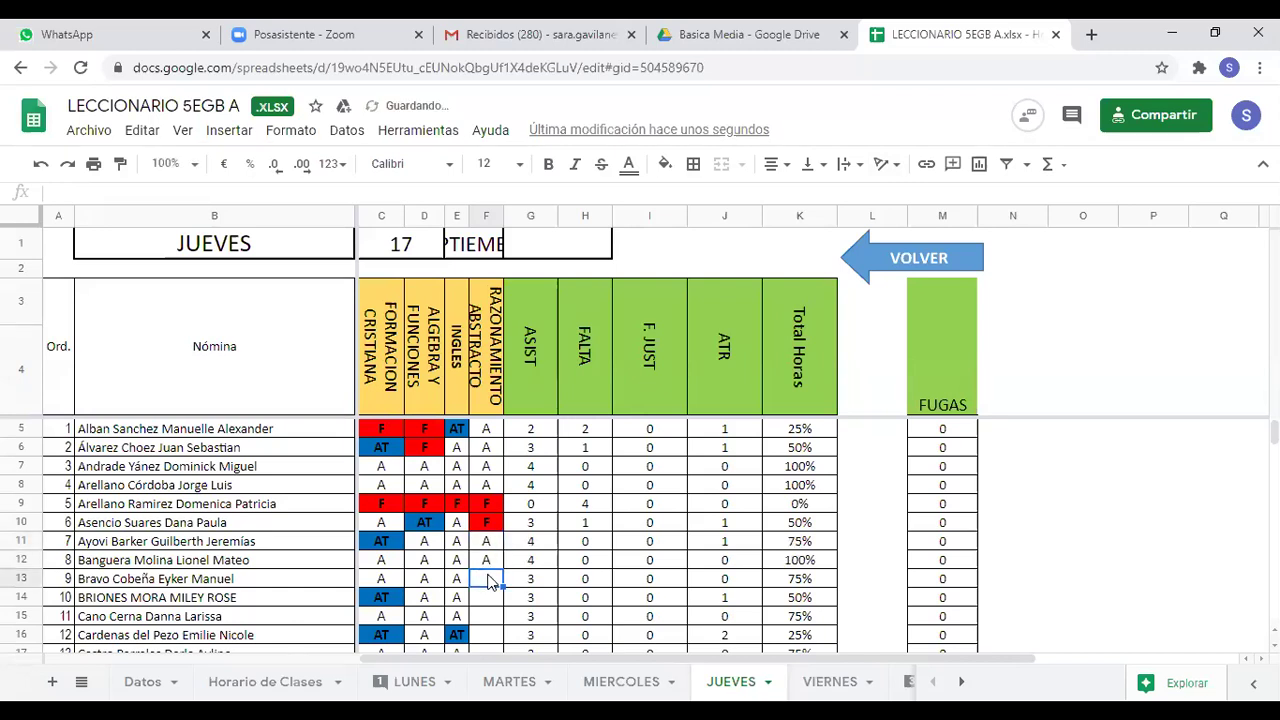
scroll(490, 583, down, 2)
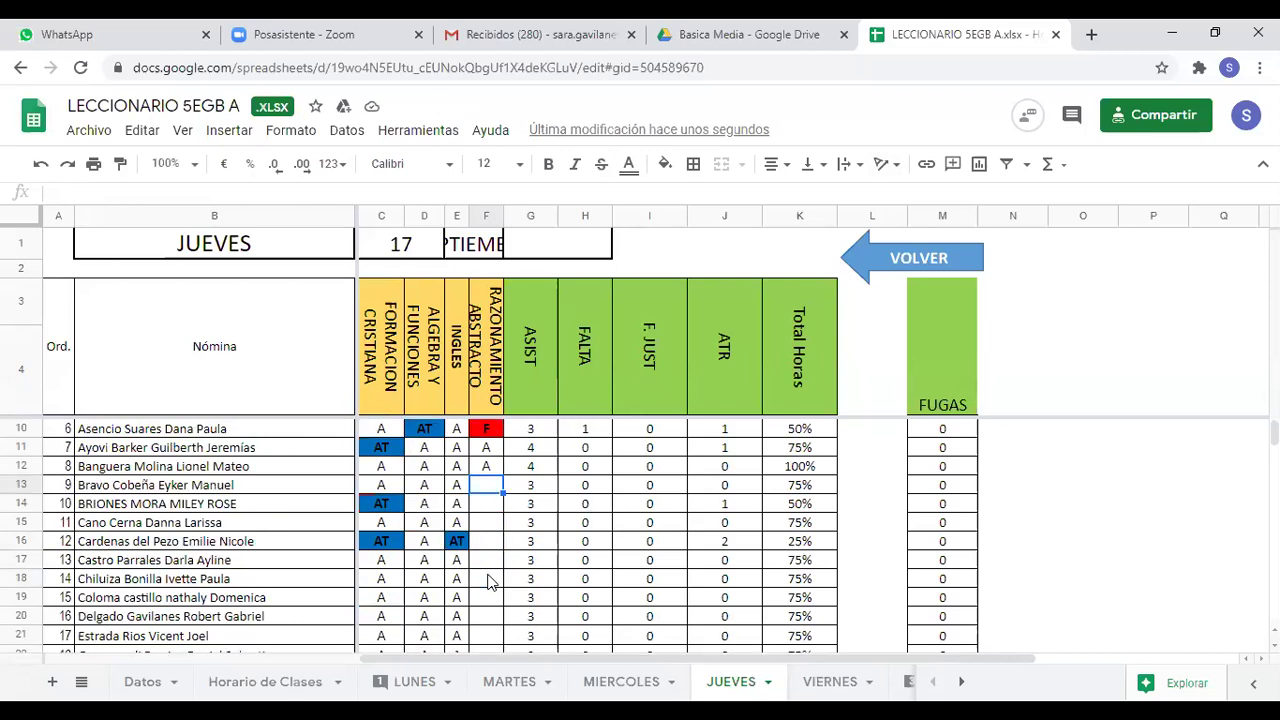
text(A)
click(490, 508)
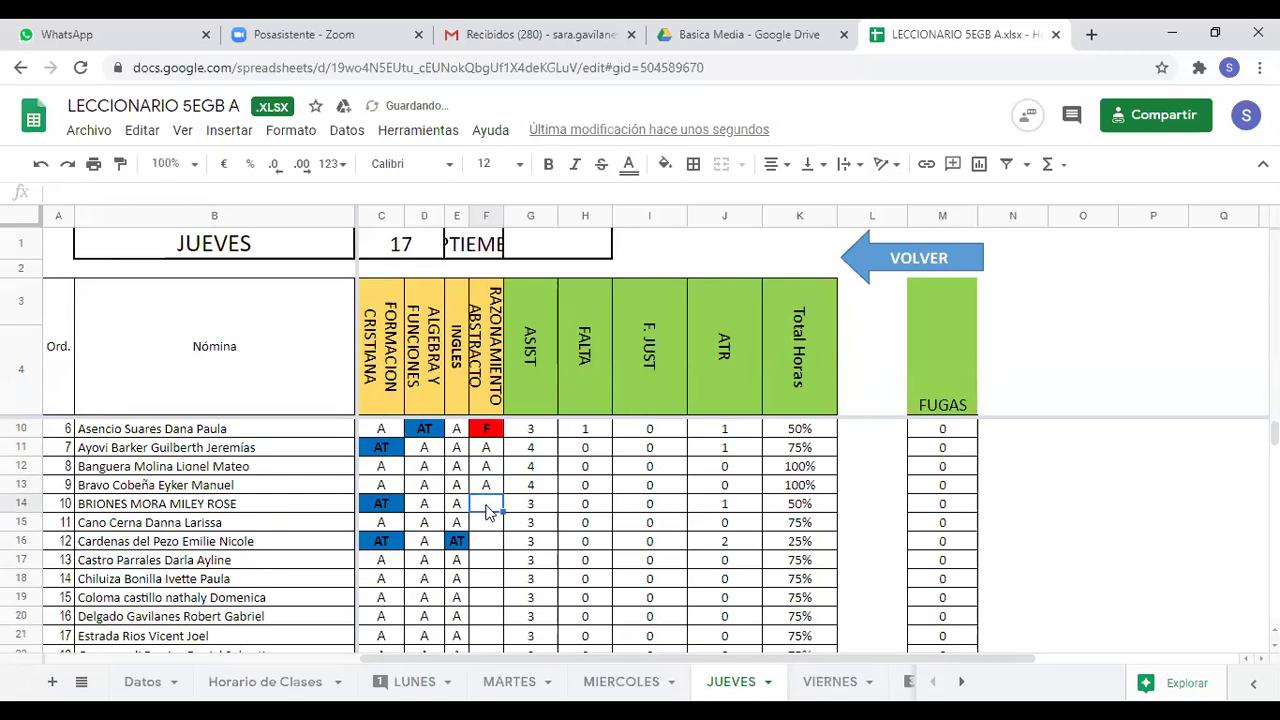
text(A)
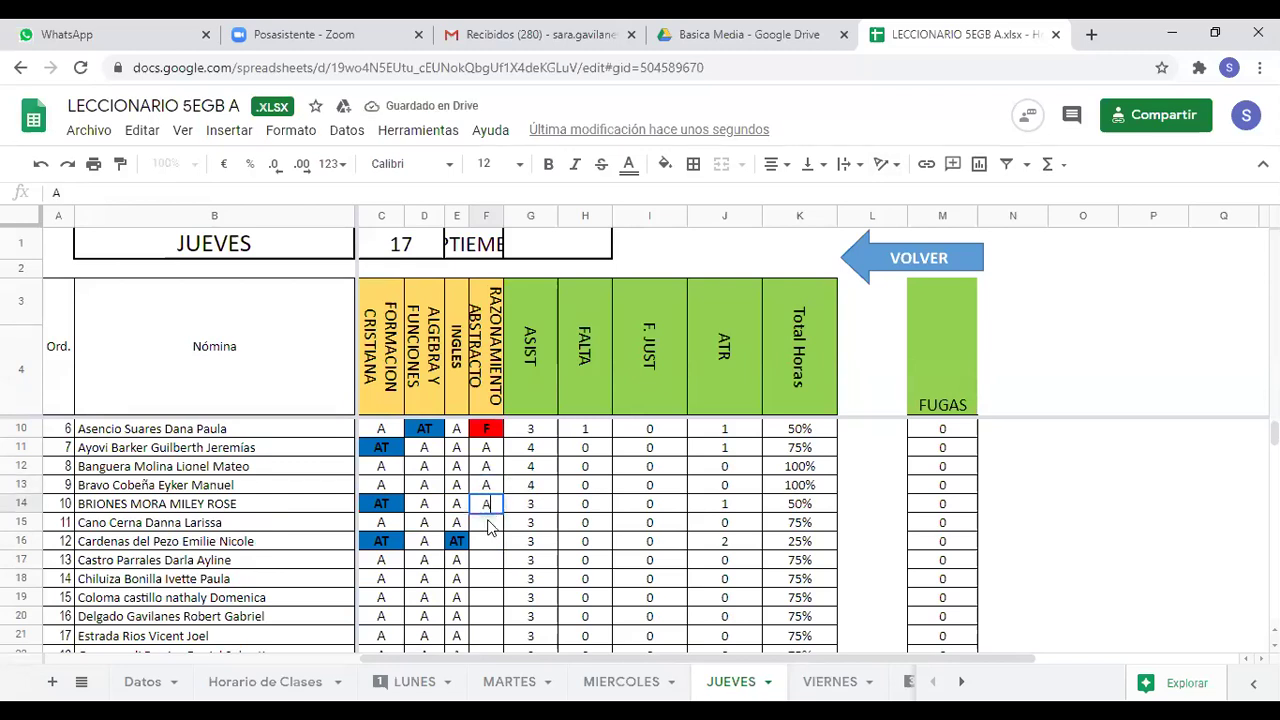
key(Return)
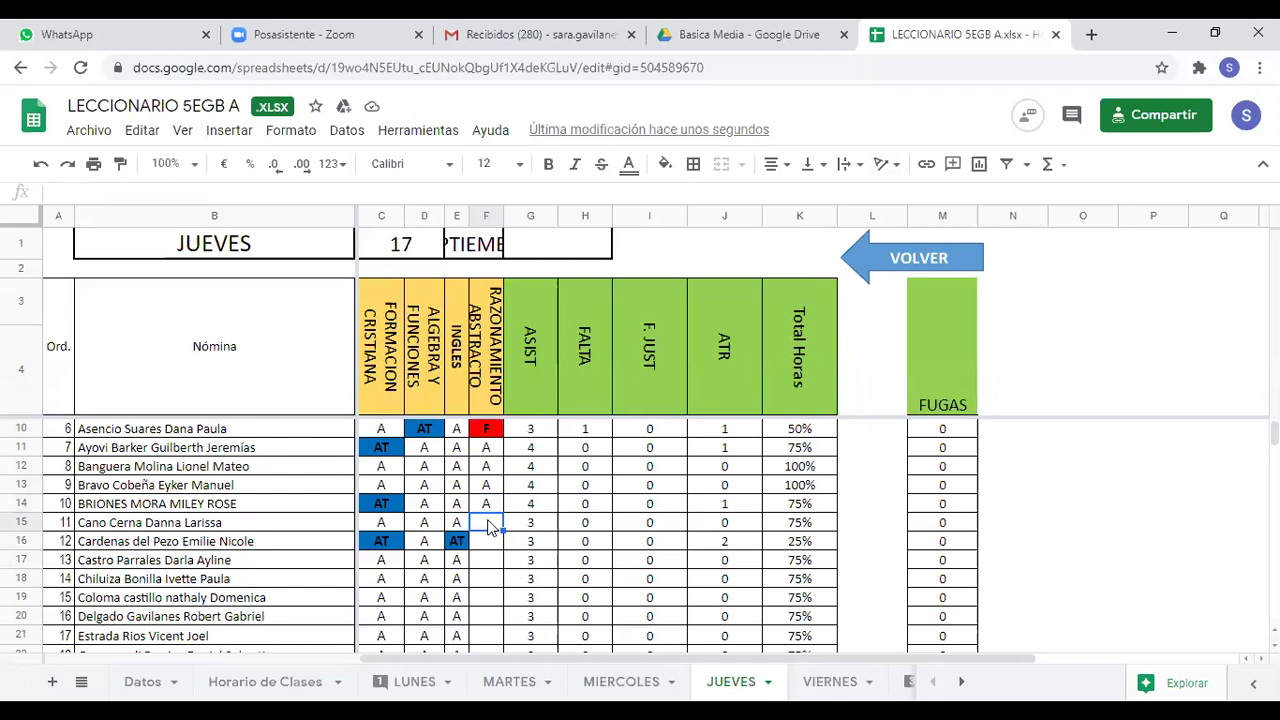
text(A)
key(Return)
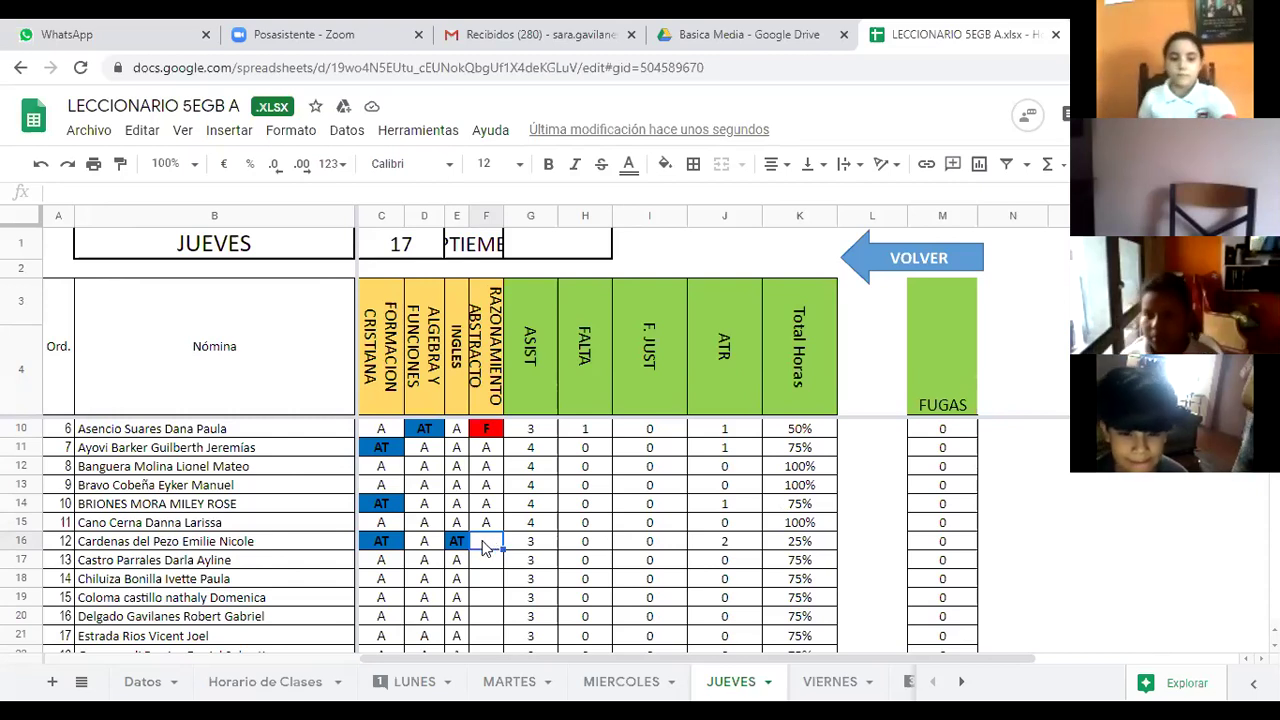
In the Razonamiento Abstracto column, enter AT for student 12 in F16 and A for students 13 and 14 in F17 and F18.
text(AT)
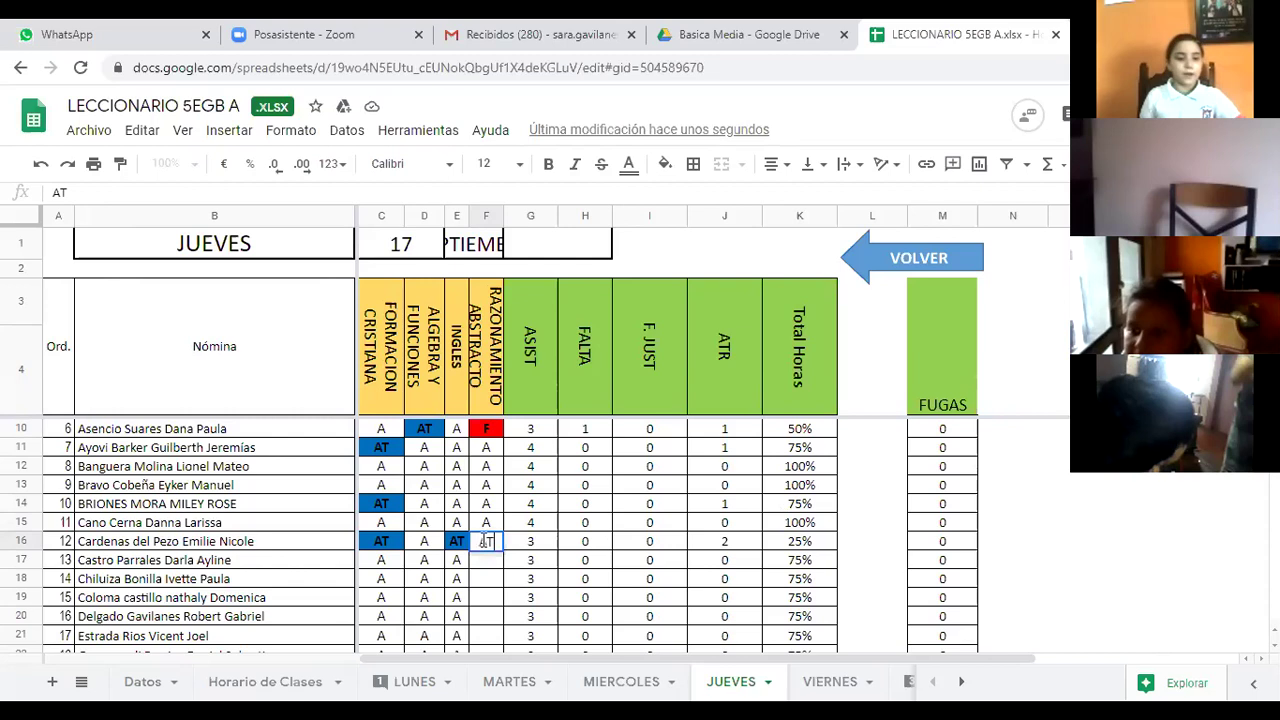
click(490, 566)
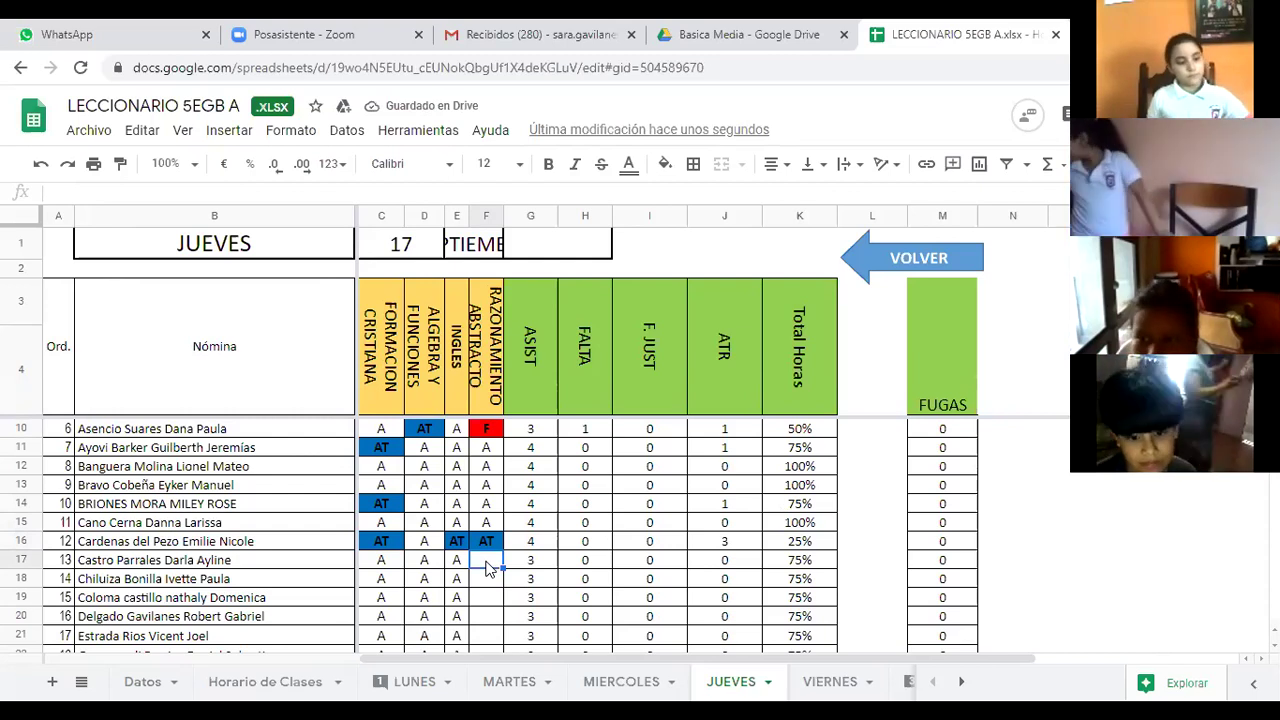
text(A)
click(488, 579)
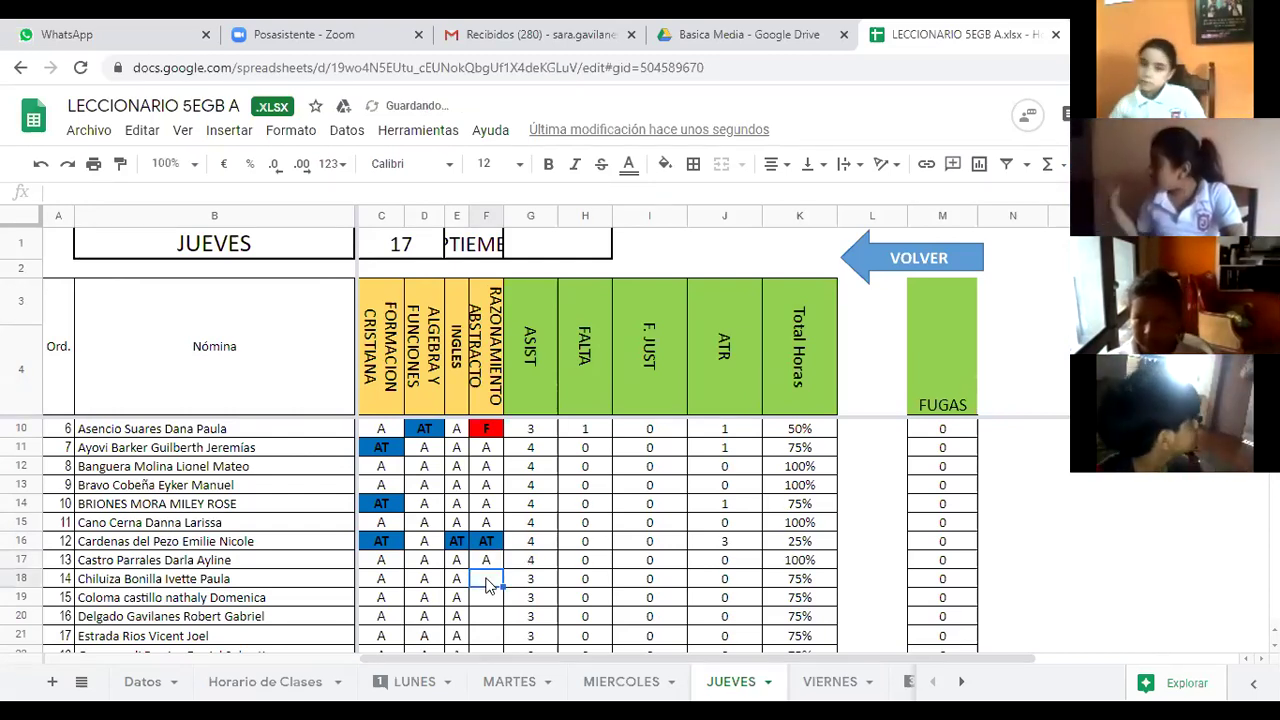
text(A)
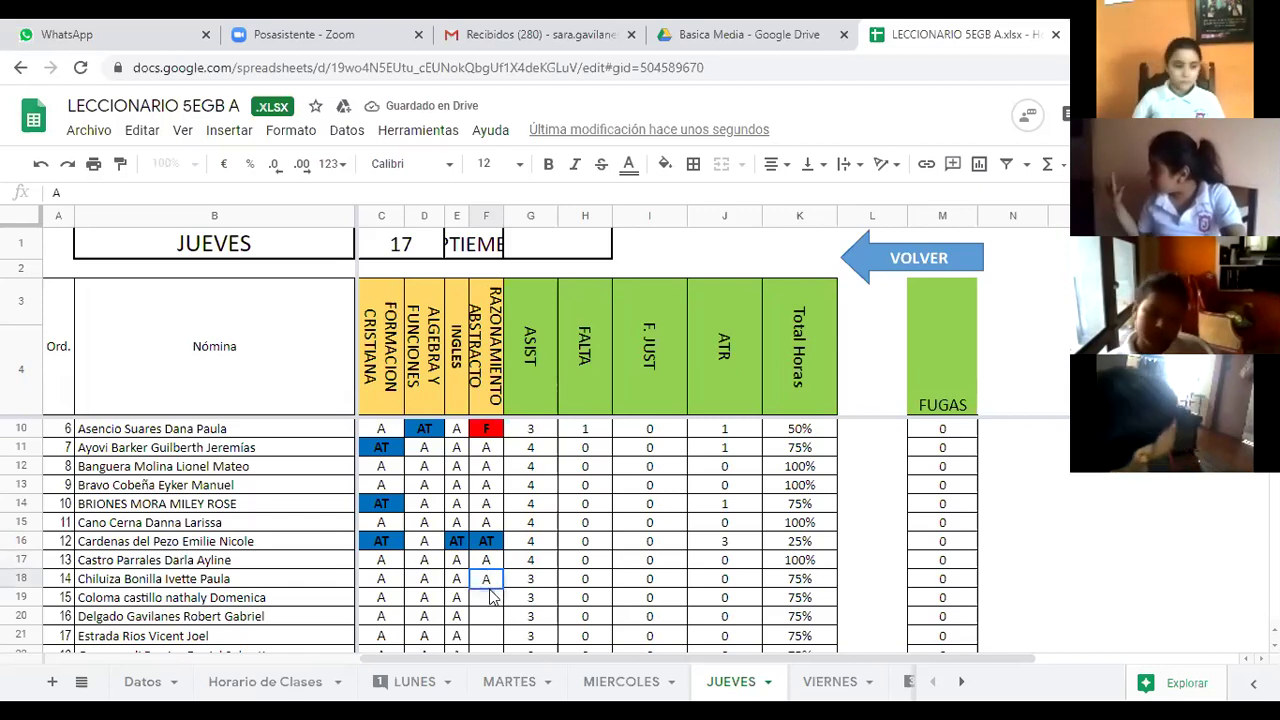
click(489, 600)
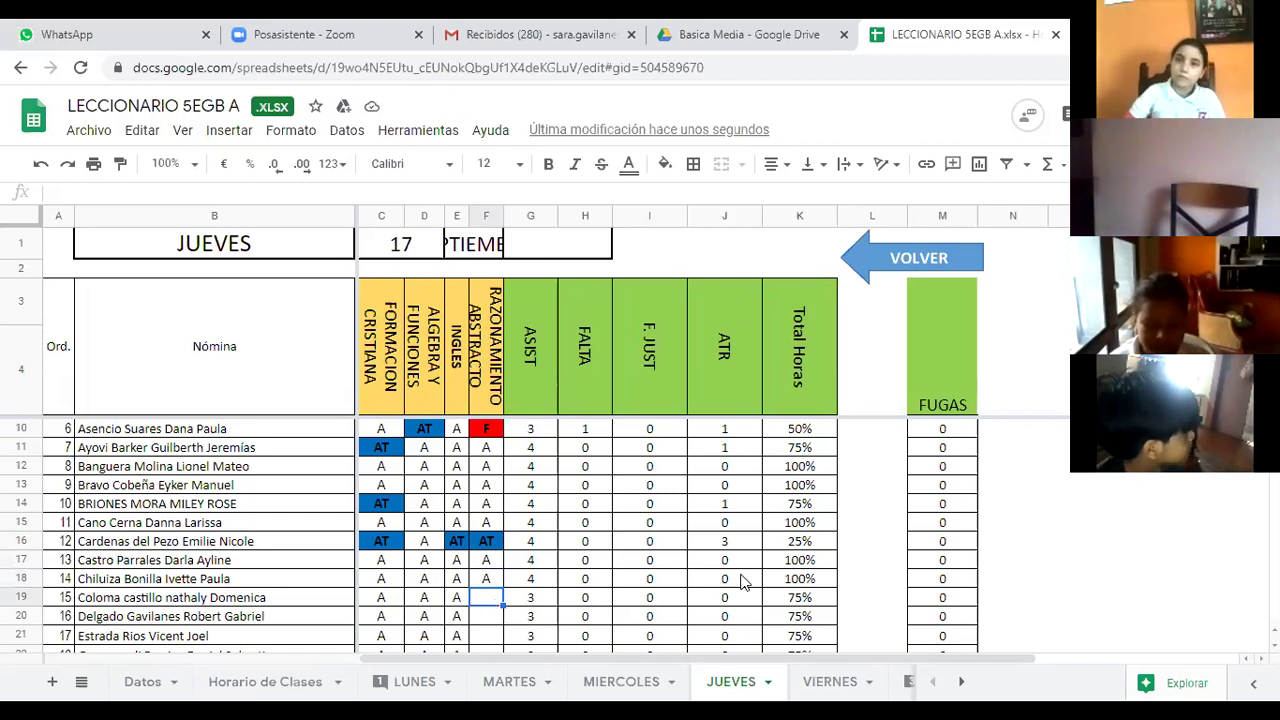
Enter A for students 15 to 18 in the Razonamiento Abstracto column, cells F19 to F22.
scroll(743, 580, down, 1)
scroll(743, 580, down, 1)
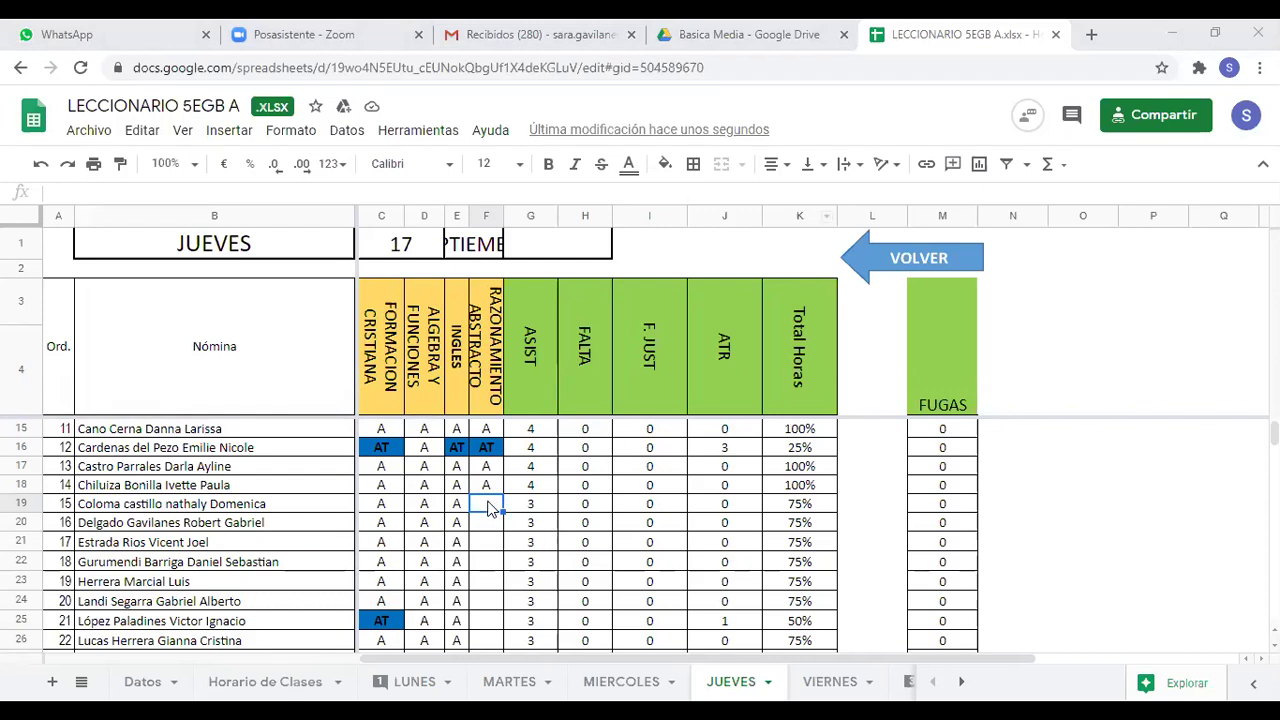
text(A)
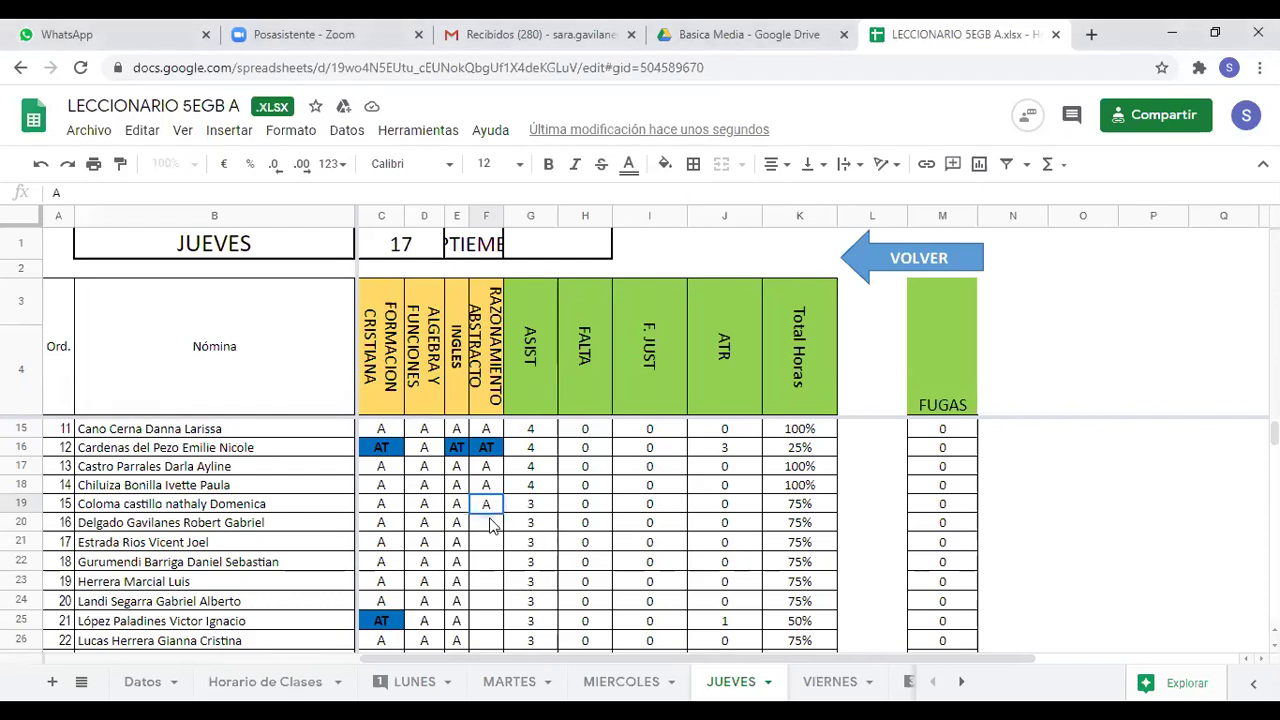
key(Return)
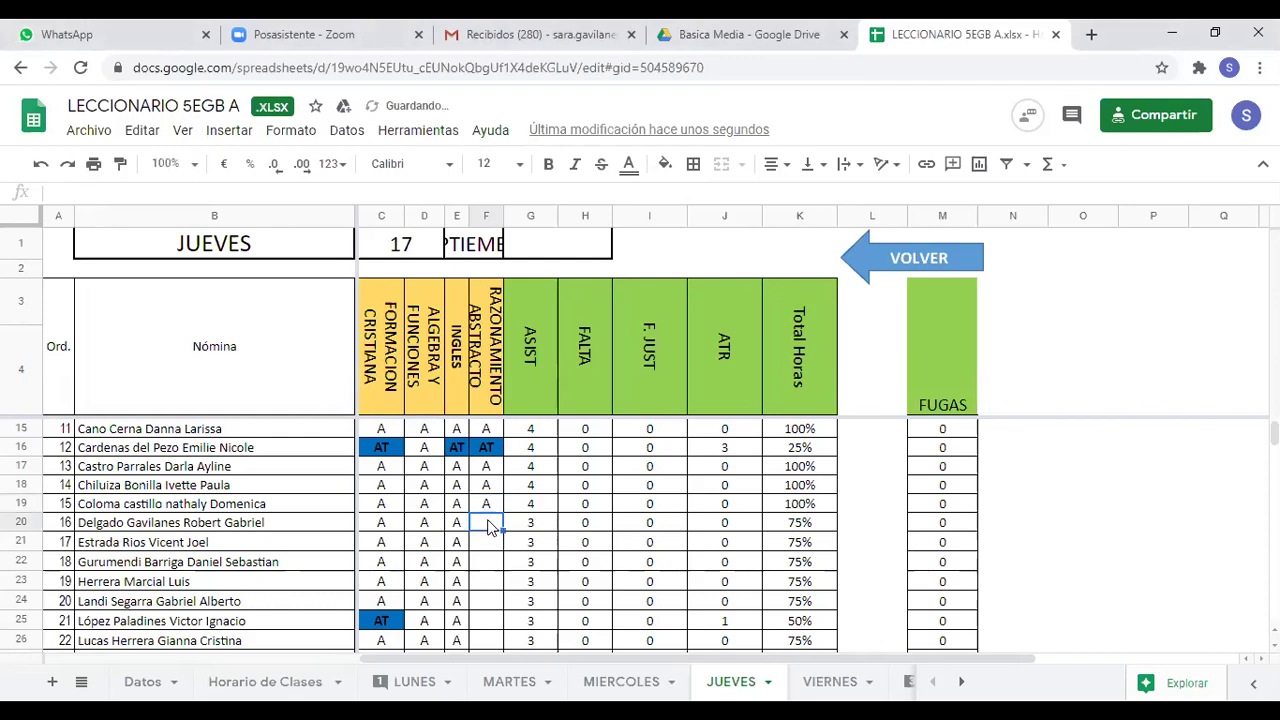
text(A)
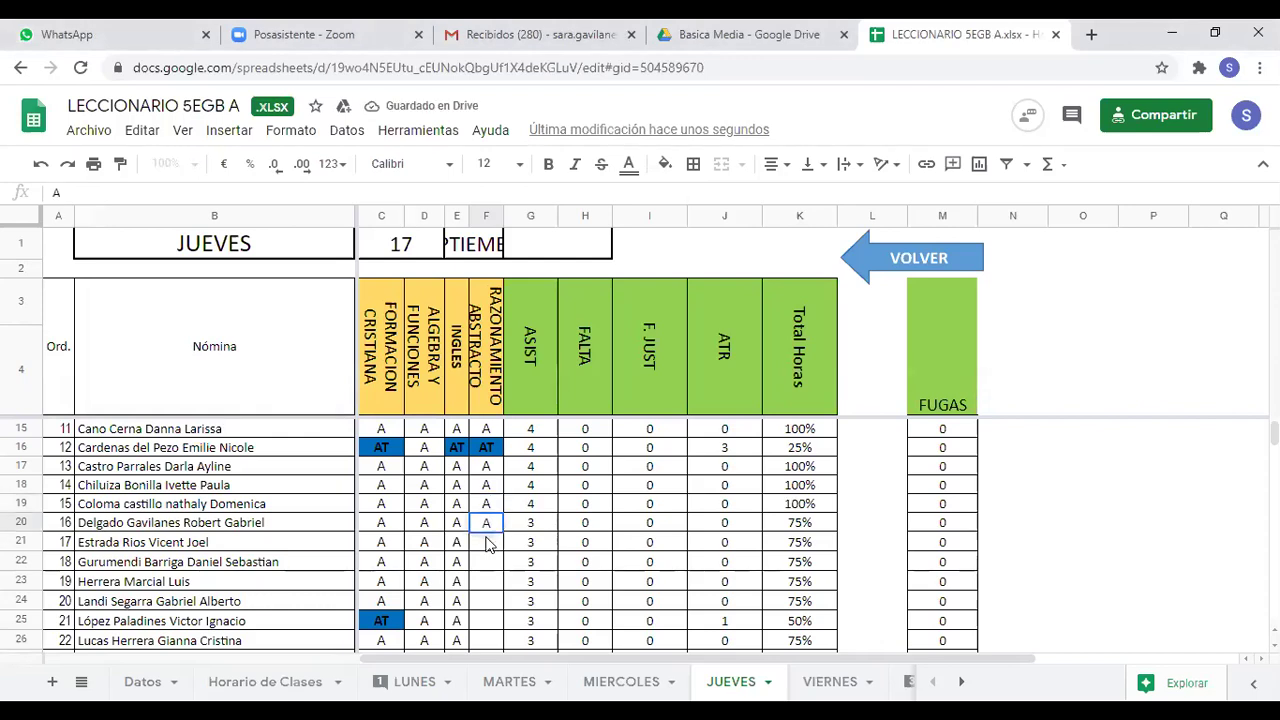
key(Return)
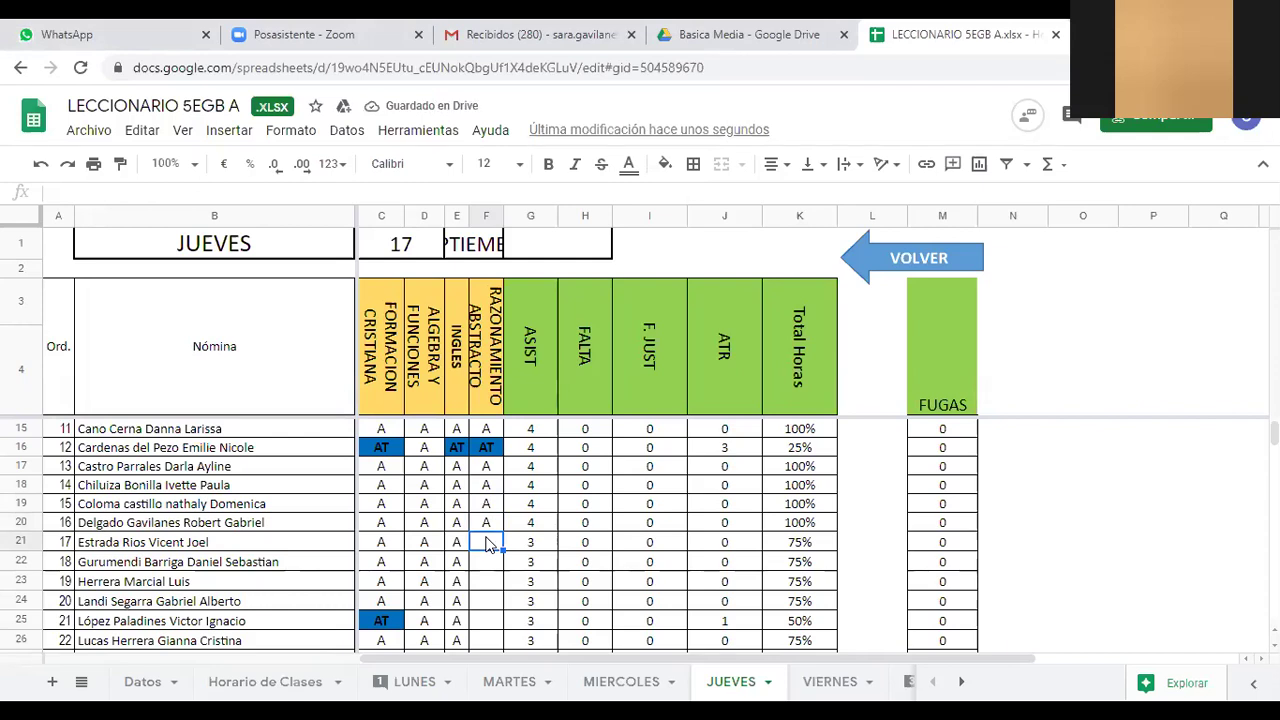
text(A)
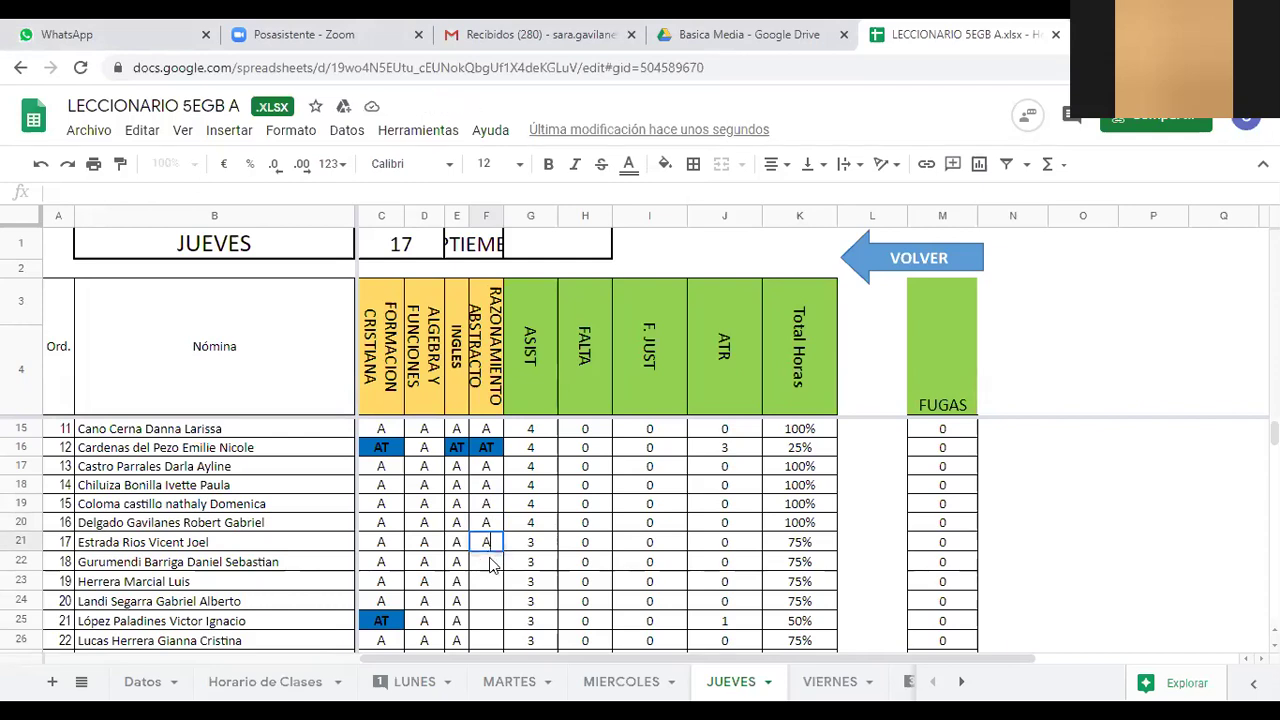
click(488, 556)
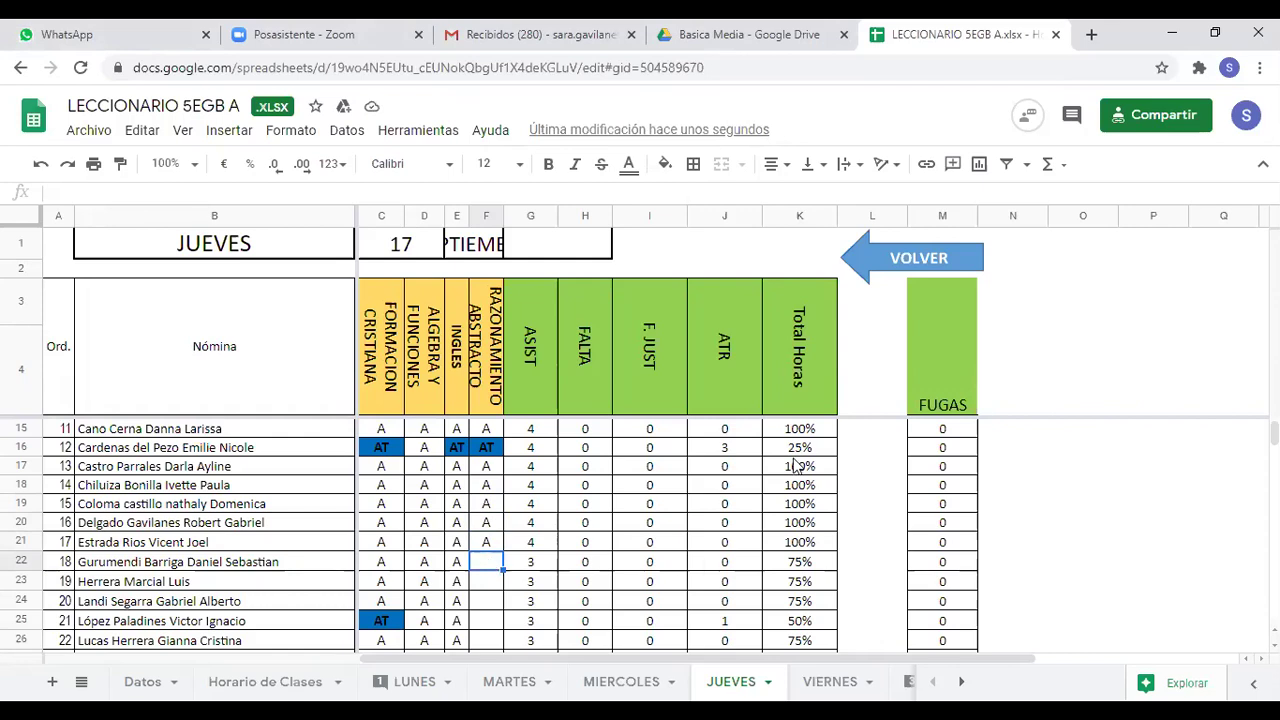
text(A)
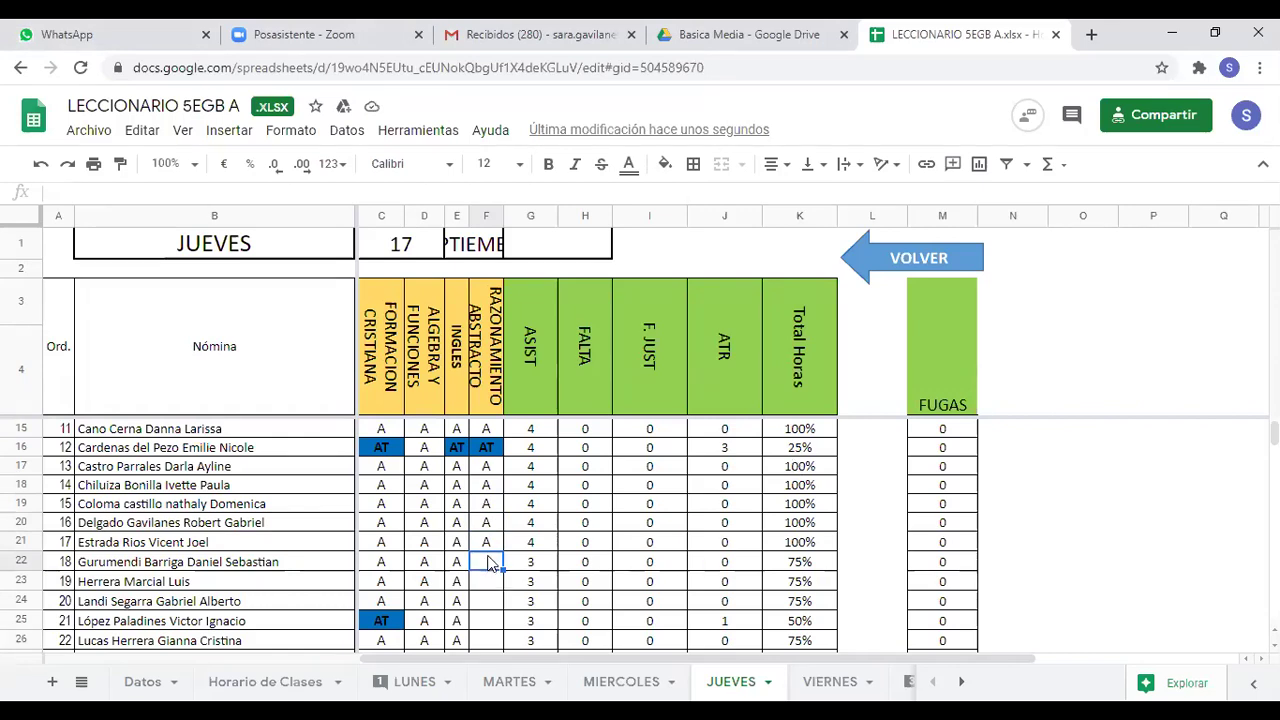
key(Return)
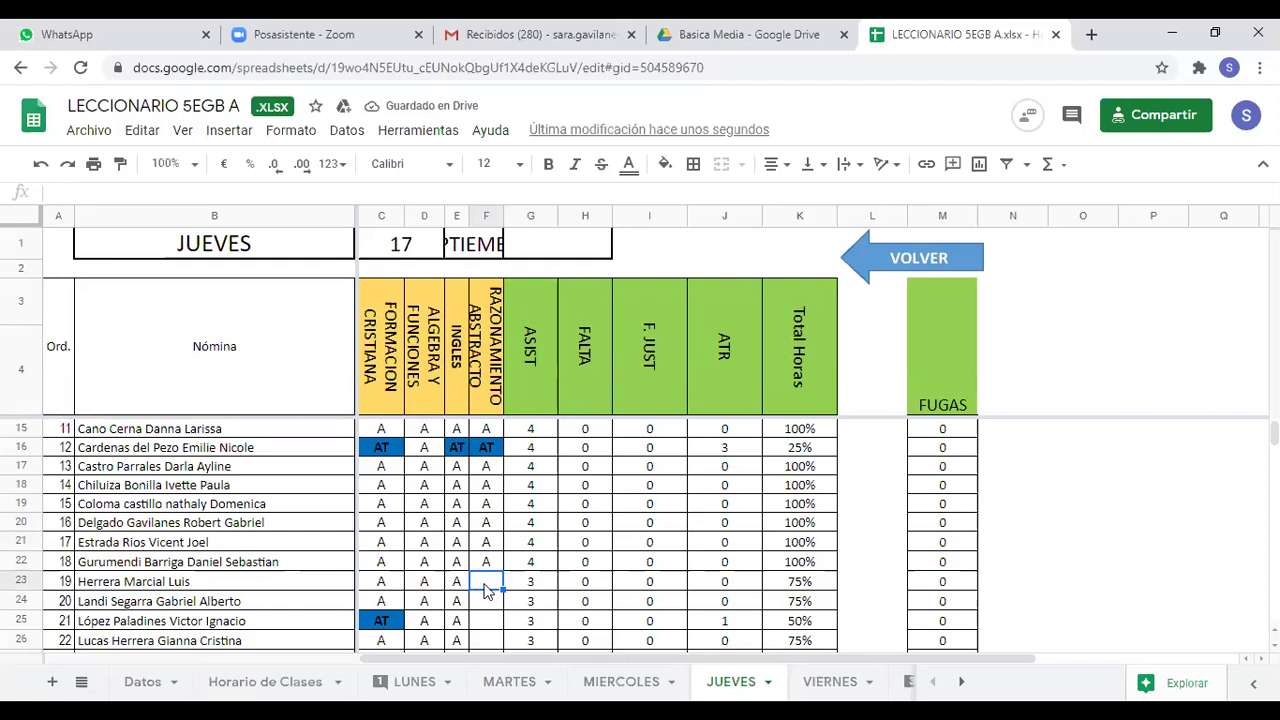
Enter A for students 19 to 22 in the Razonamiento Abstracto column, cells F23 to F26.
text(A)
click(487, 607)
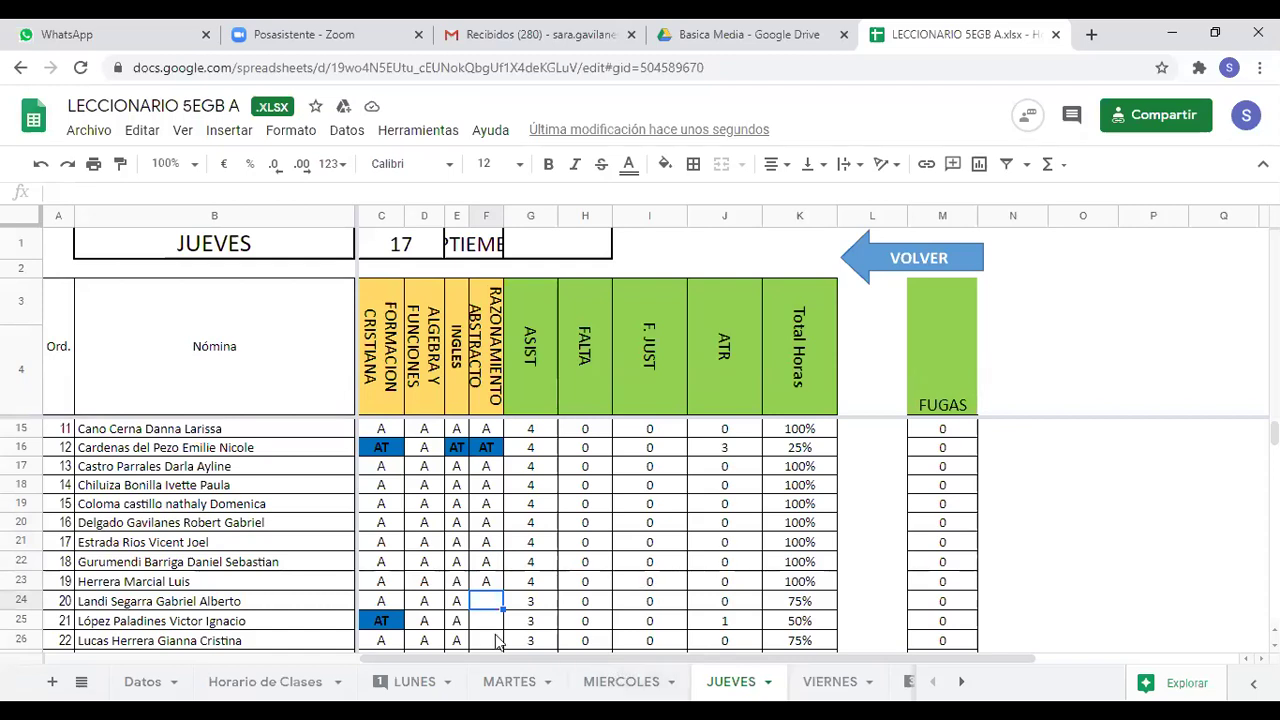
text(A)
click(478, 620)
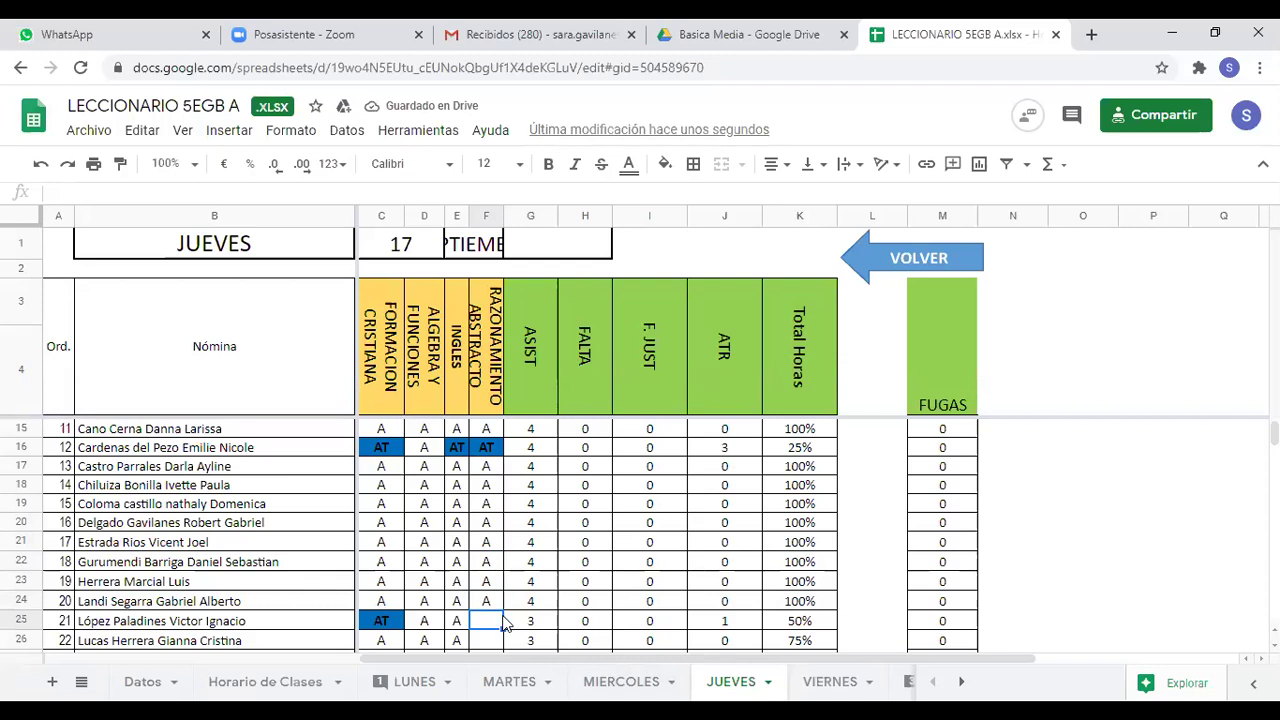
scroll(505, 622, down, 2)
text(A)
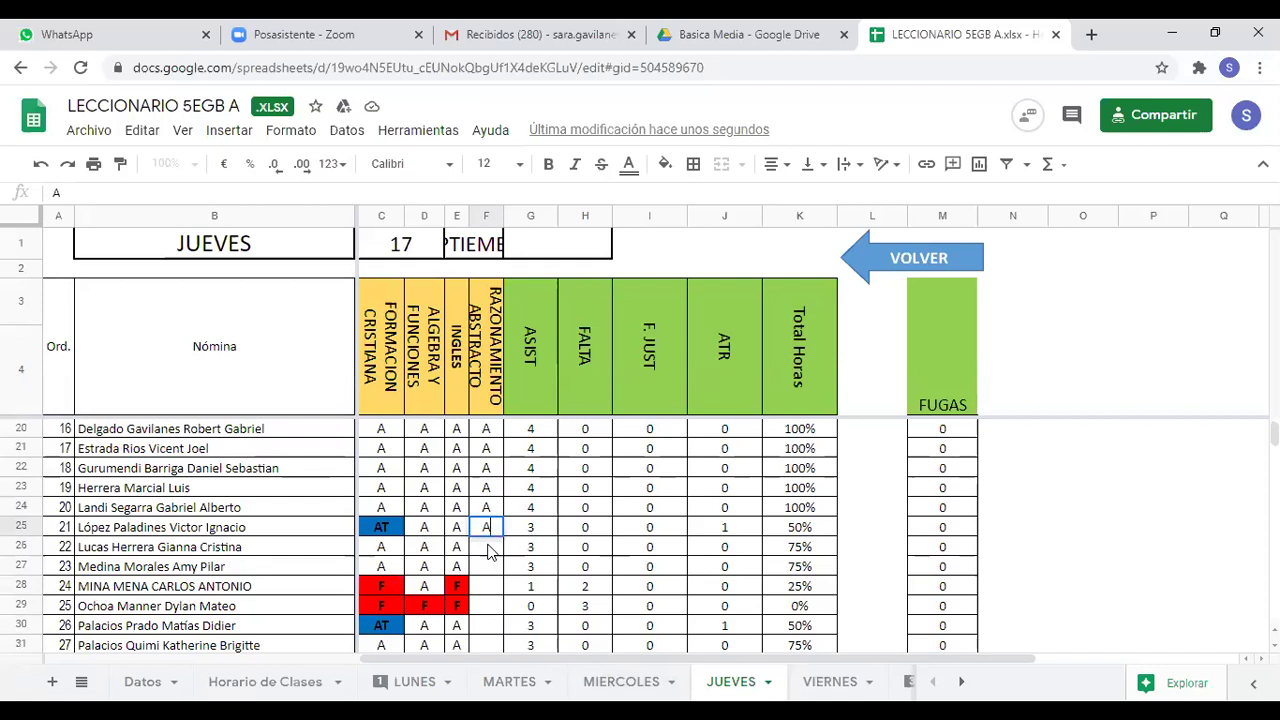
key(Return)
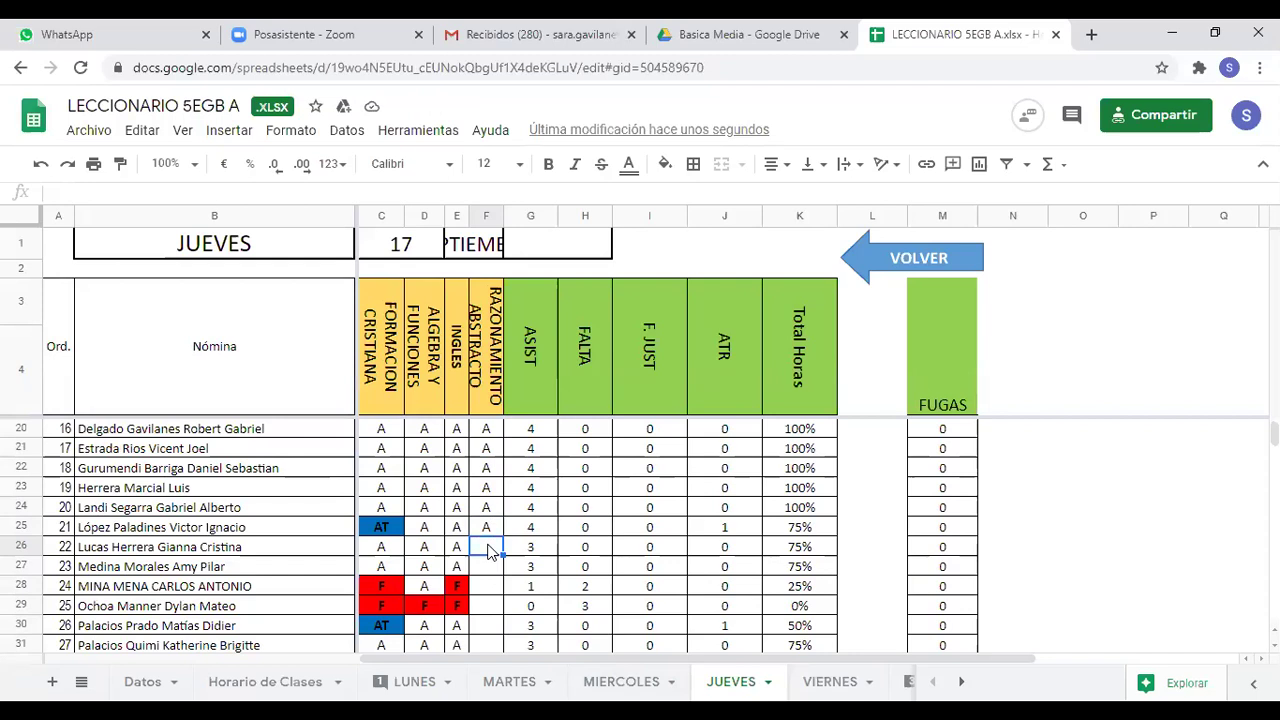
text(A)
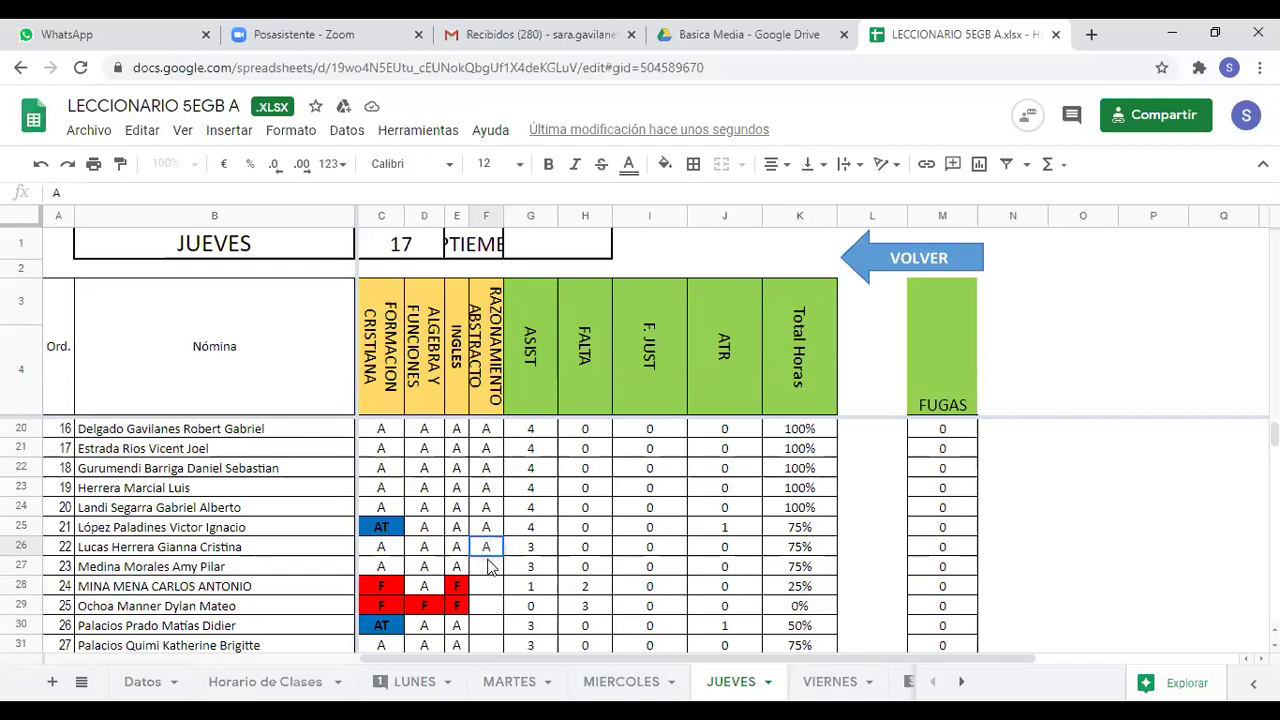
click(490, 567)
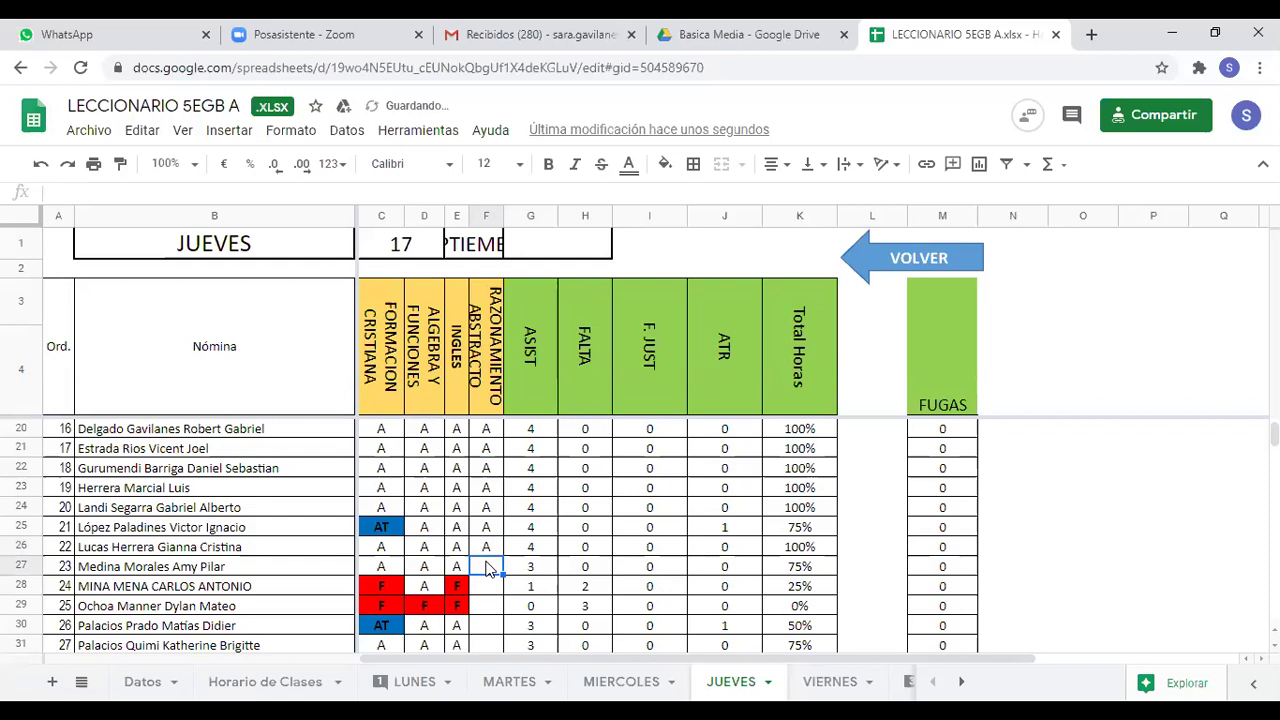
In the Razonamiento Abstracto column, enter A for student 23 in F27 and F for student 24 in F28.
text(A)
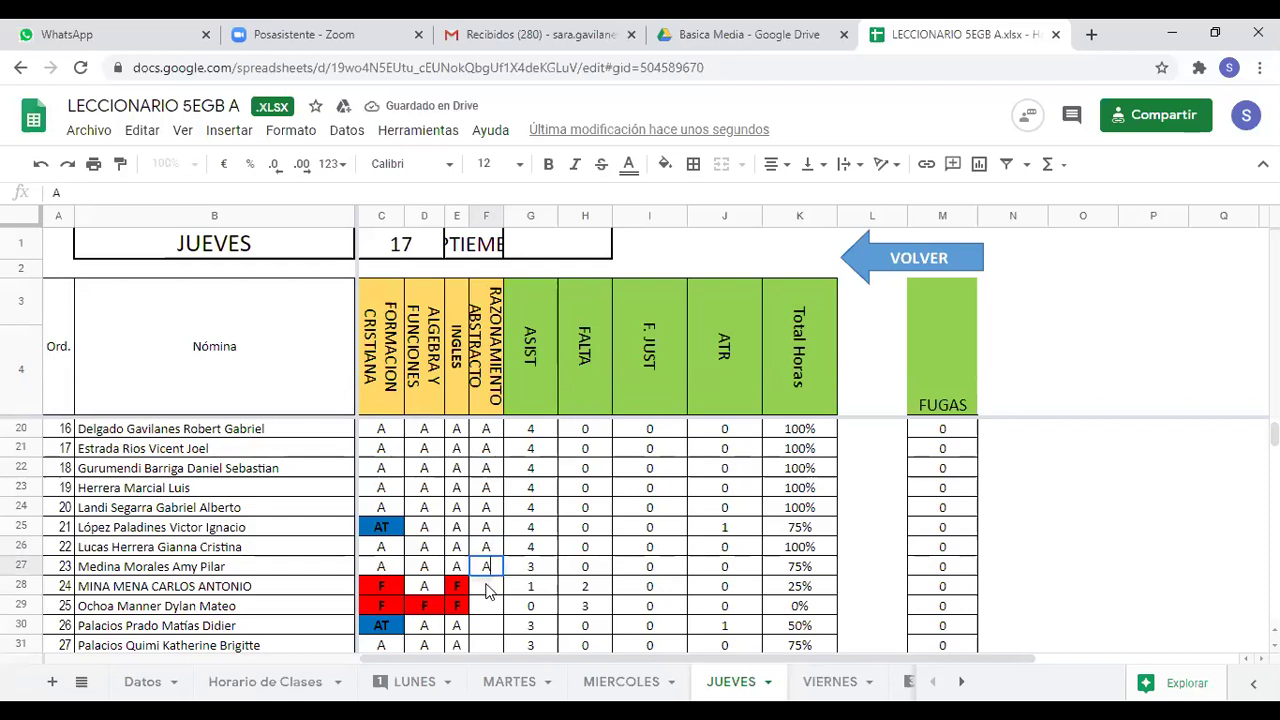
click(487, 591)
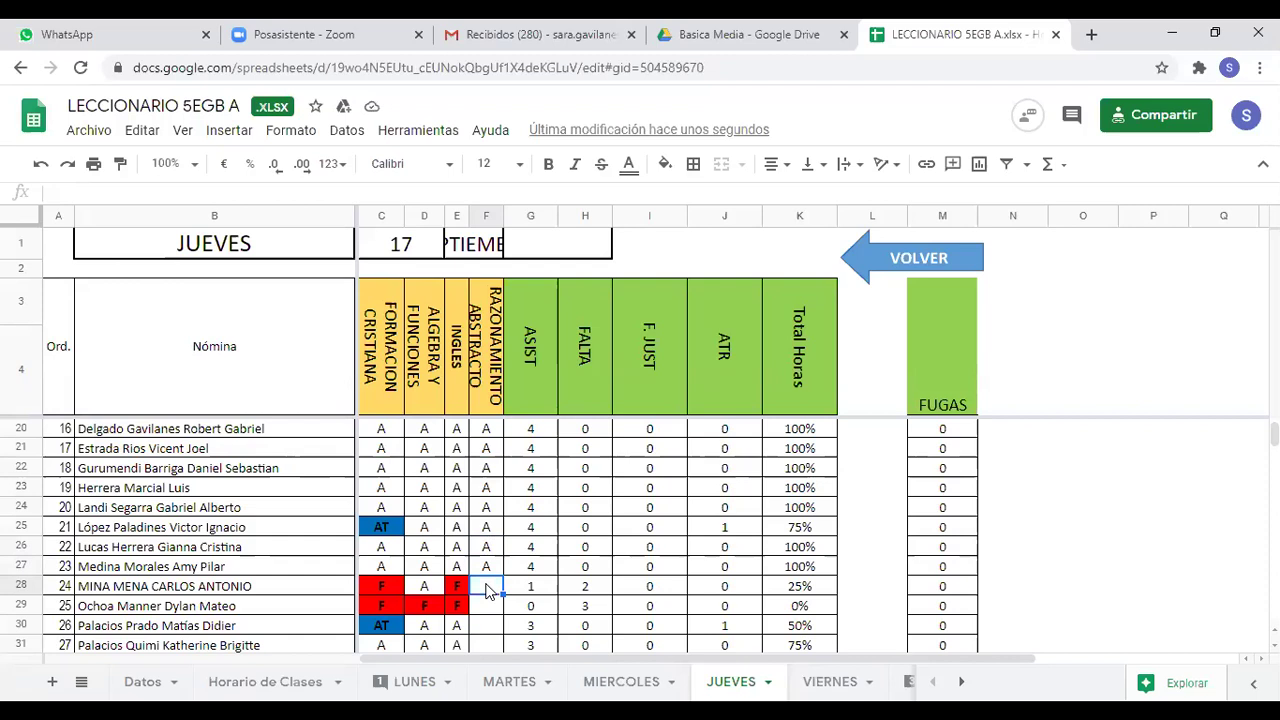
text(F)
Change student 24's Algebra y Funciones mark in cell D28 to F.
click(433, 586)
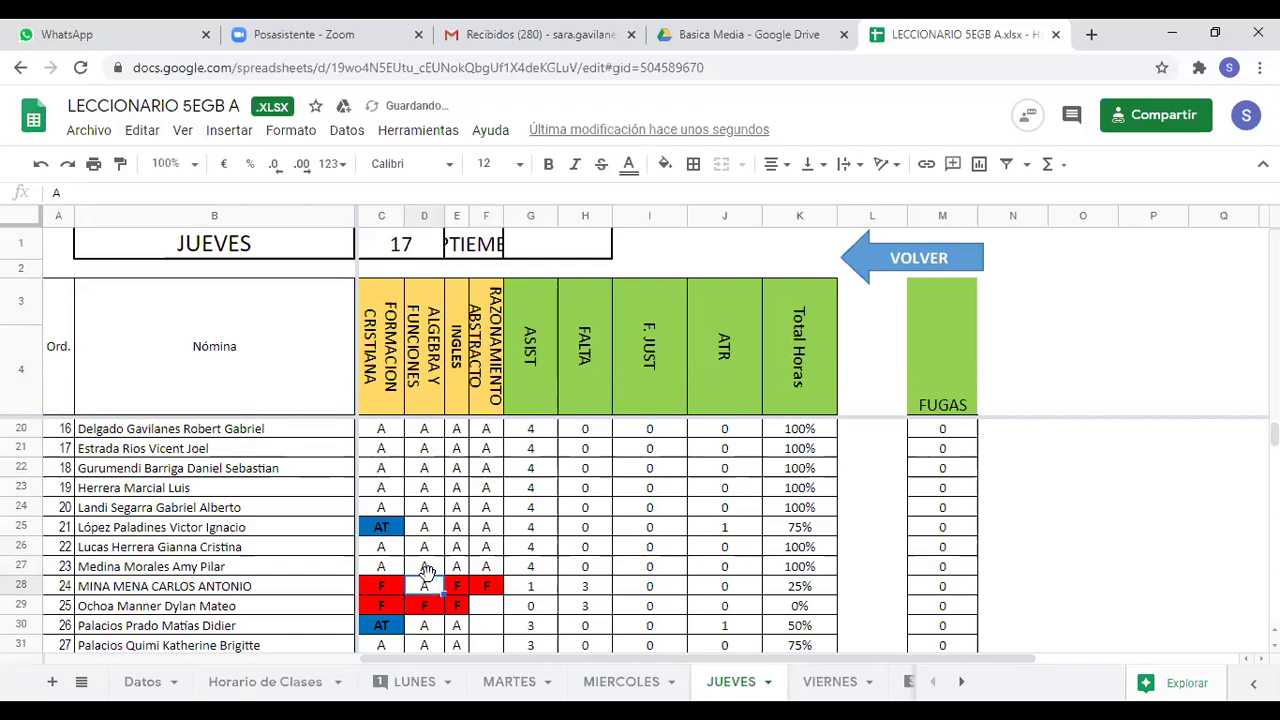
key(Delete)
text(F)
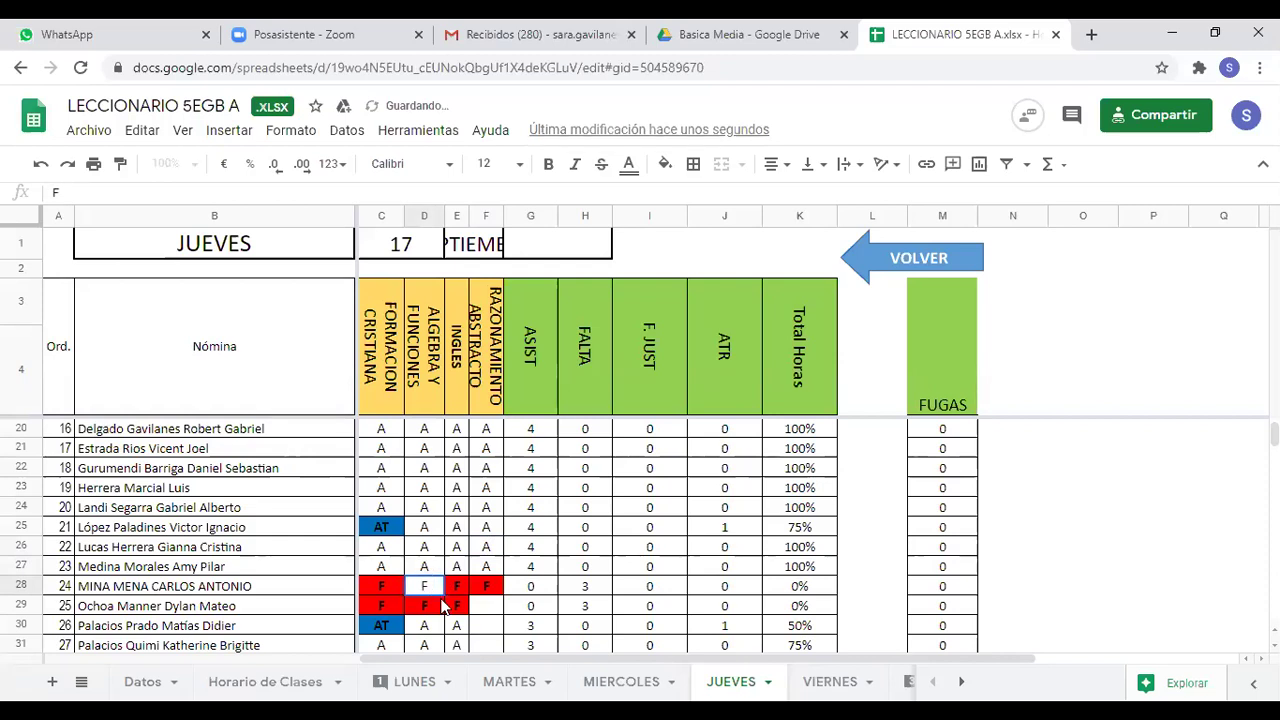
In the Razonamiento Abstracto column, enter F for student 25 in F29 and A for student 26 in F30.
click(479, 612)
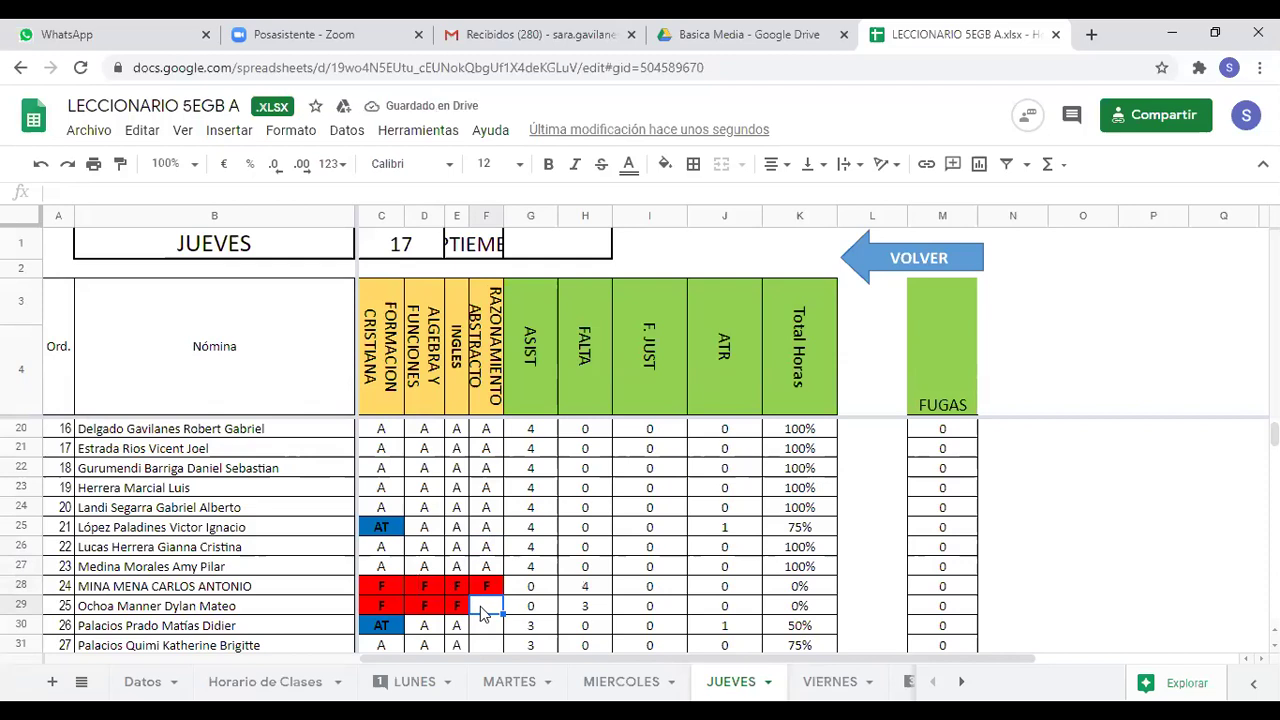
text(F)
click(484, 627)
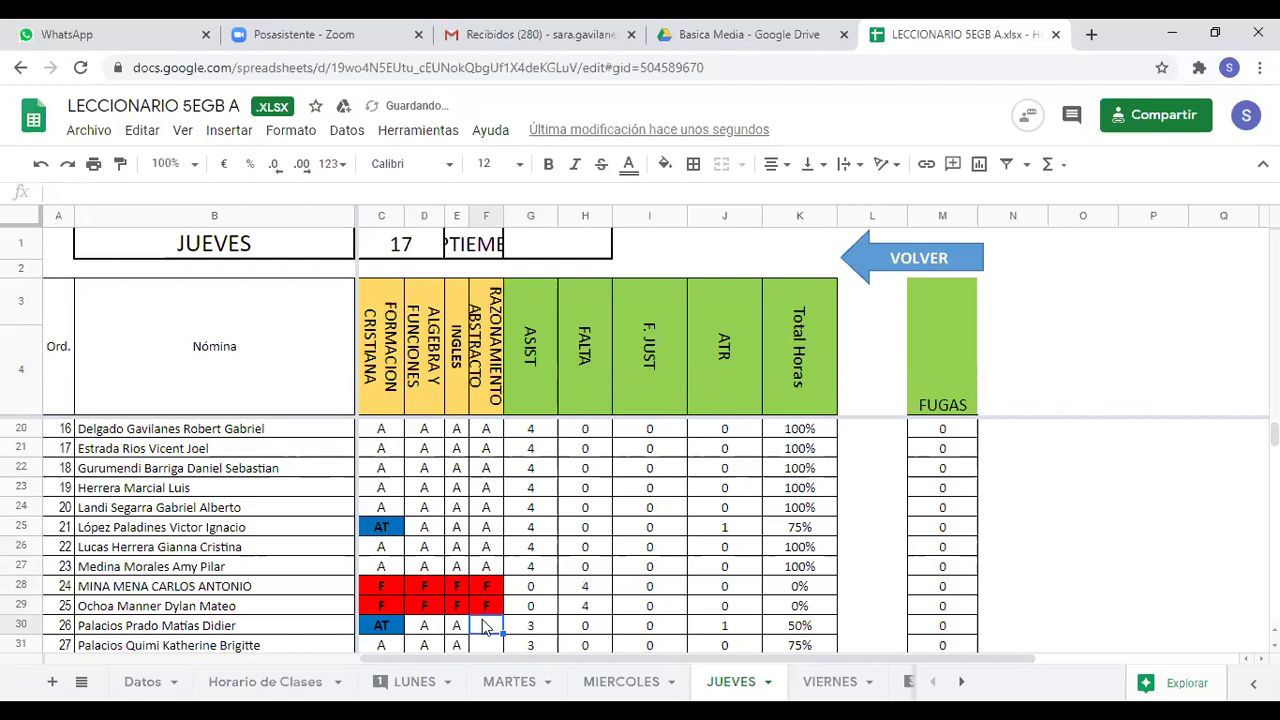
scroll(484, 627, down, 3)
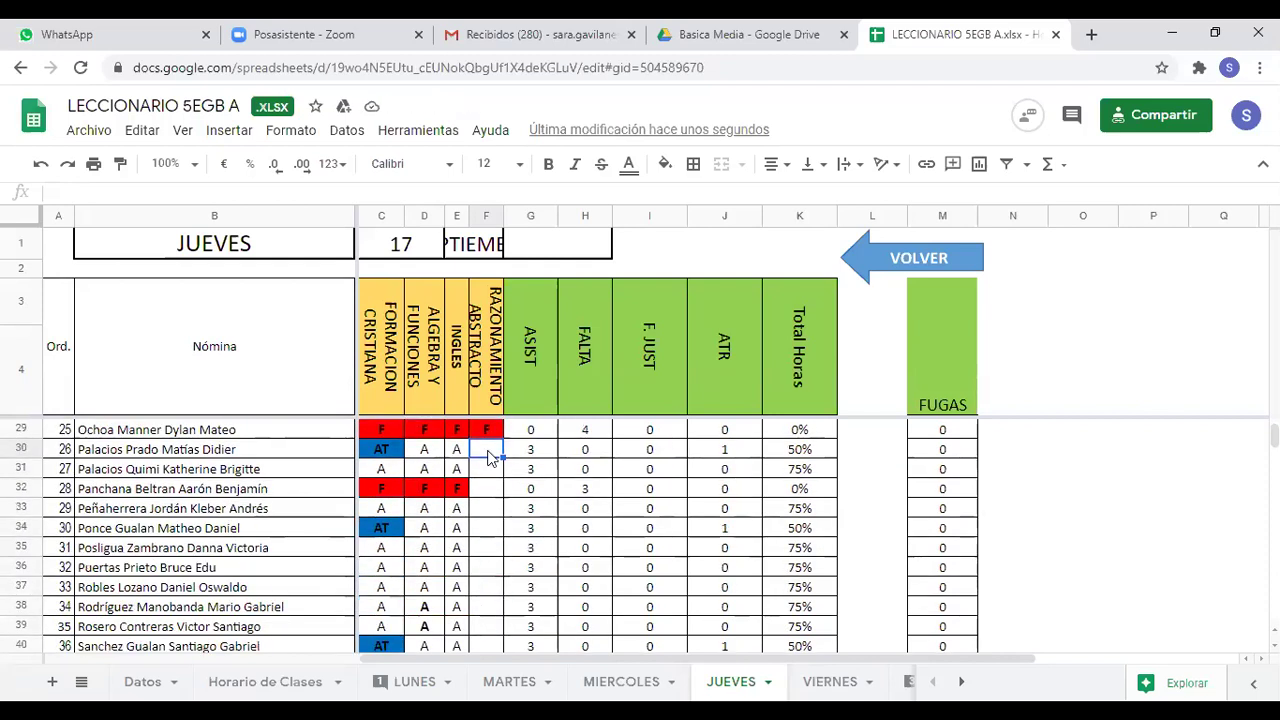
text(A)
In the Razonamiento Abstracto column, enter A for student 27 in F31 and F for student 28 in F32.
click(489, 471)
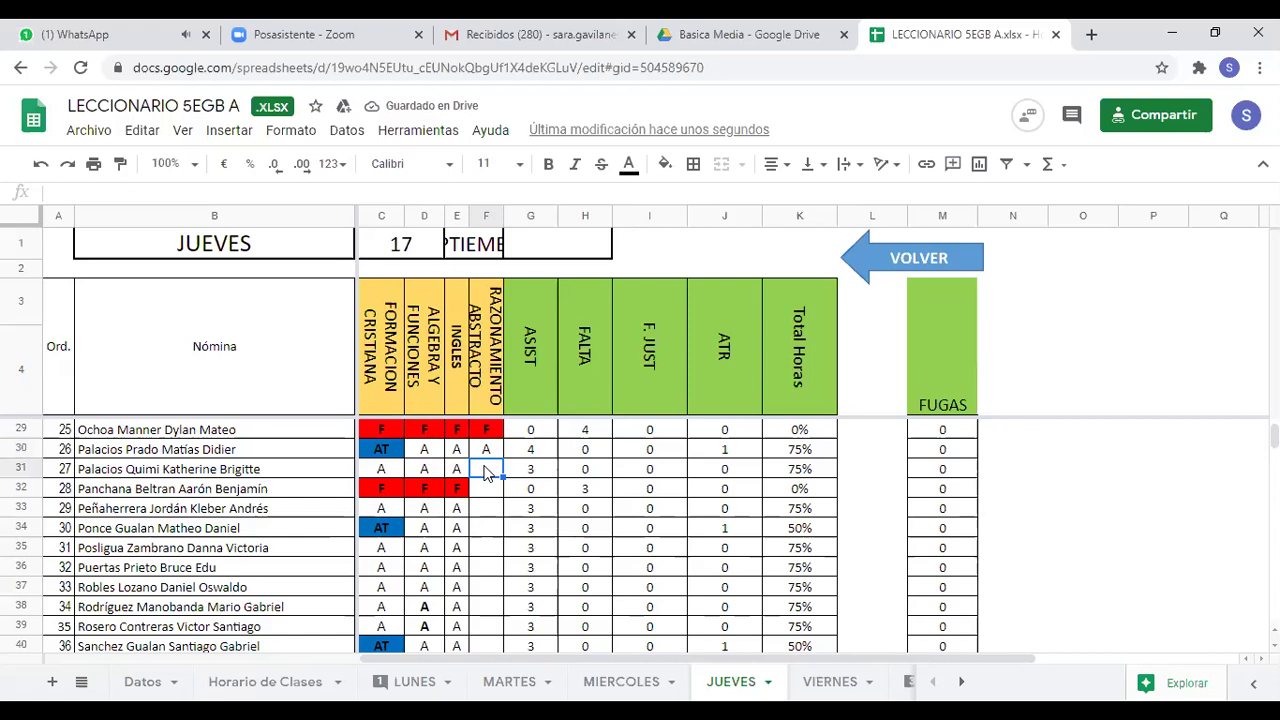
text(A)
key(Return)
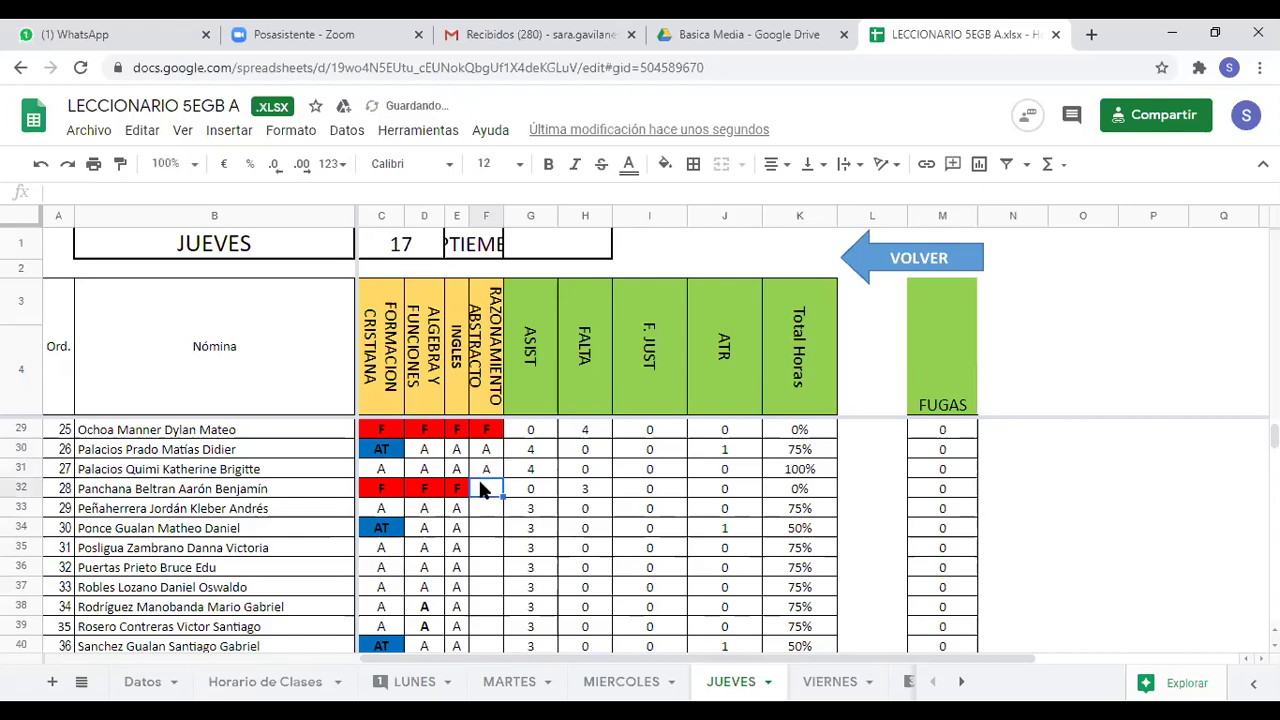
text(F)
key(Return)
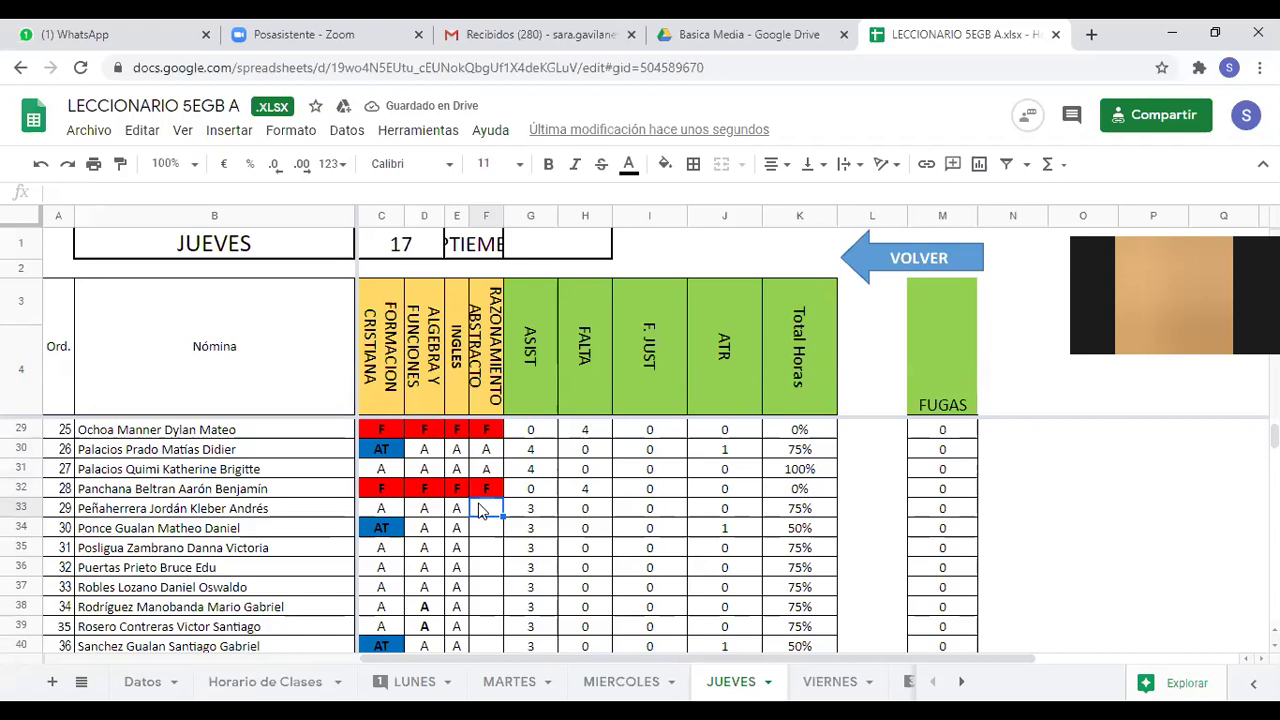
Enter A for students 29 to 31 in the Razonamiento Abstracto column, cells F33 to F35.
scroll(478, 510, down, 1)
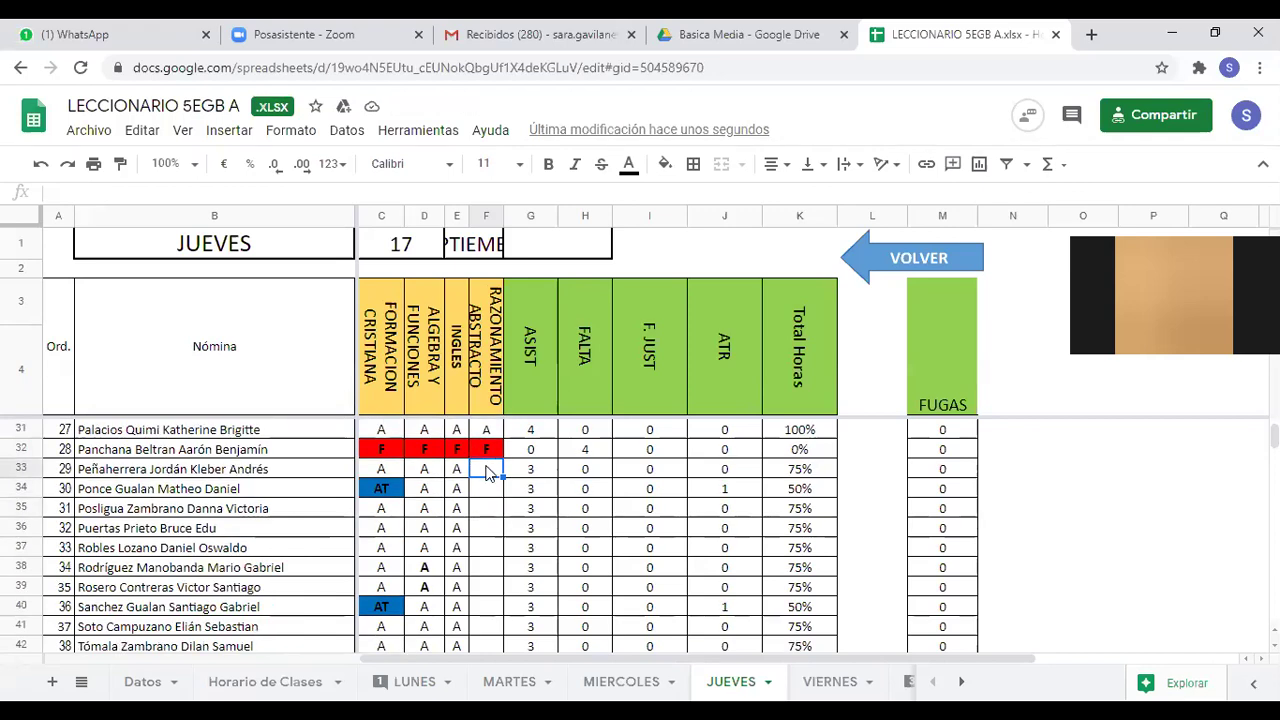
text(A)
key(Return)
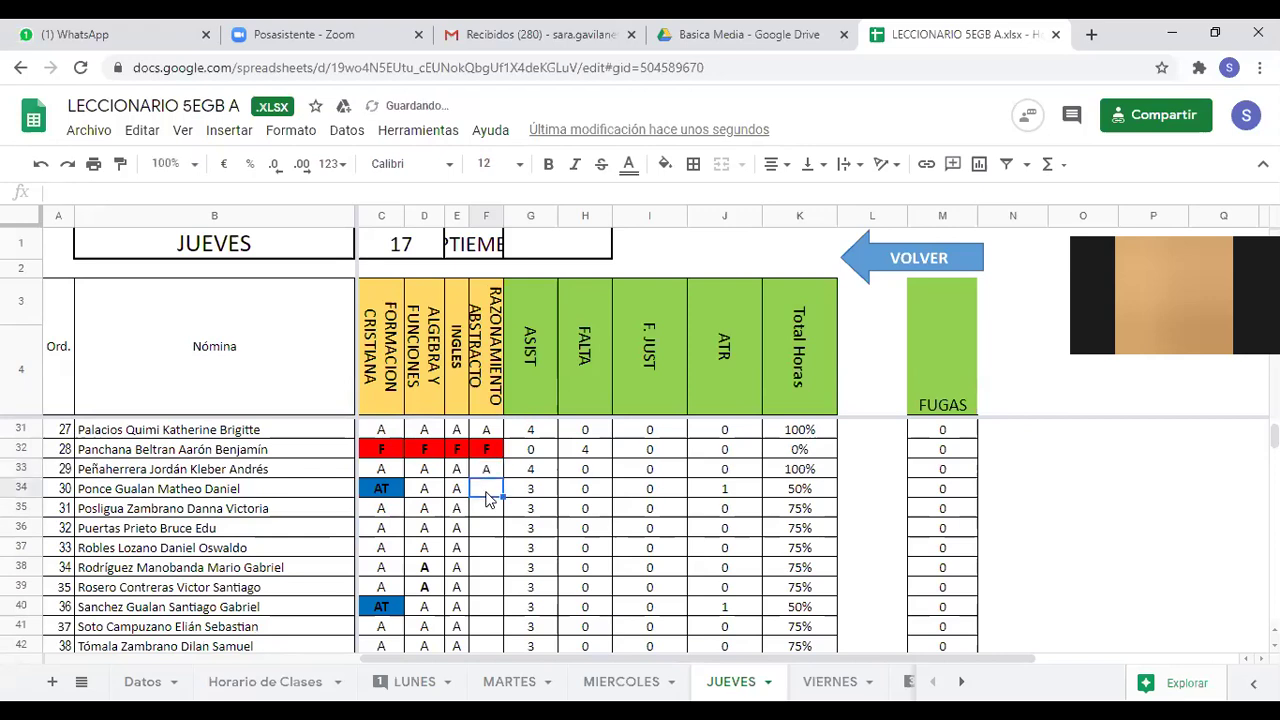
text(A)
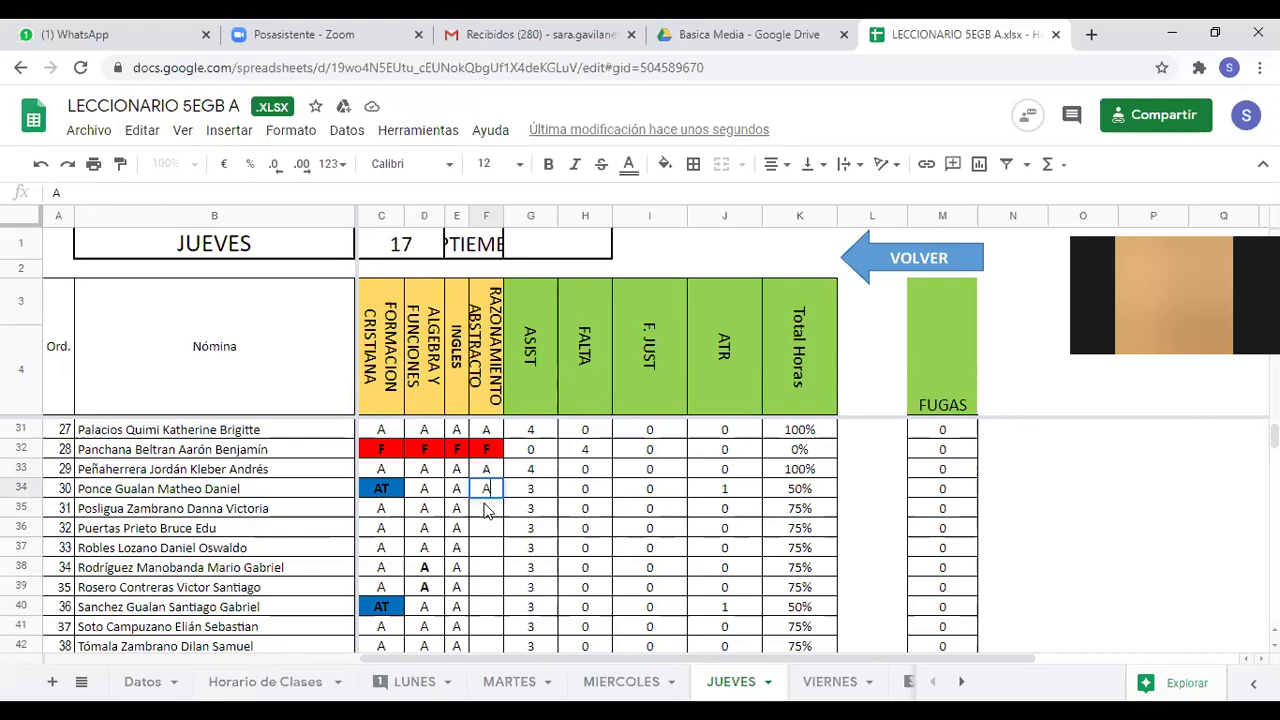
key(Return)
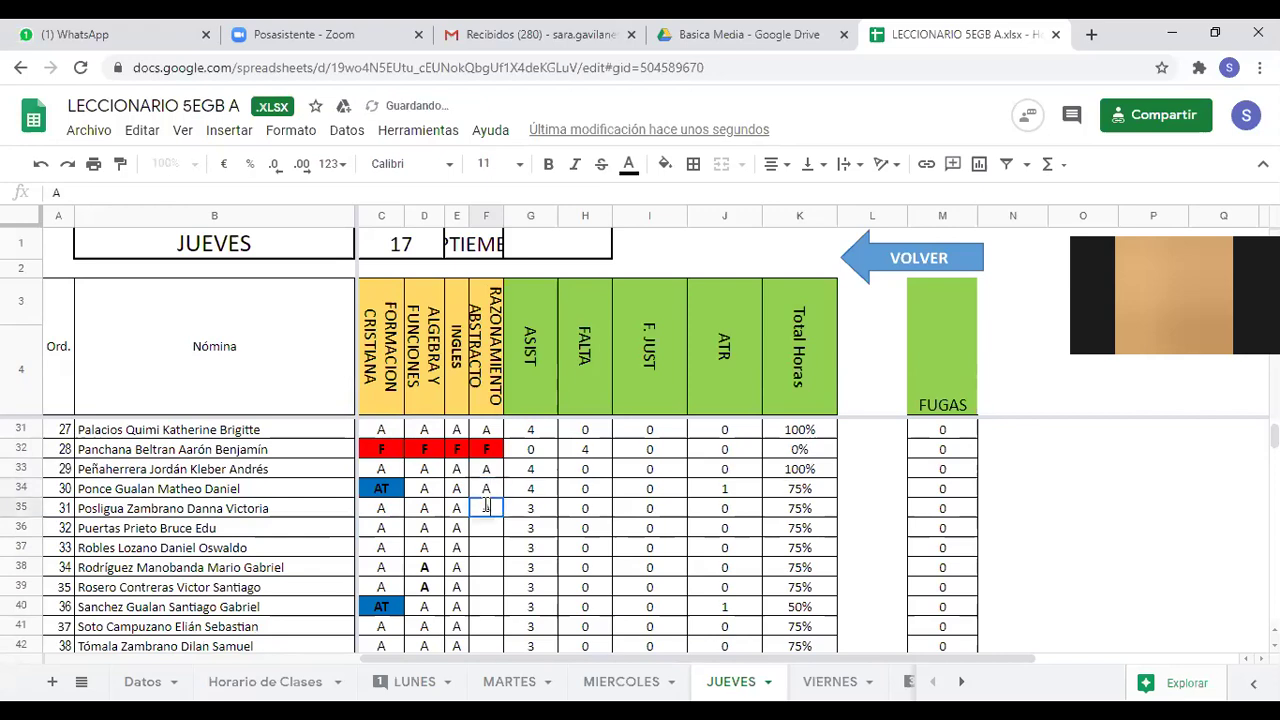
text(A)
key(Return)
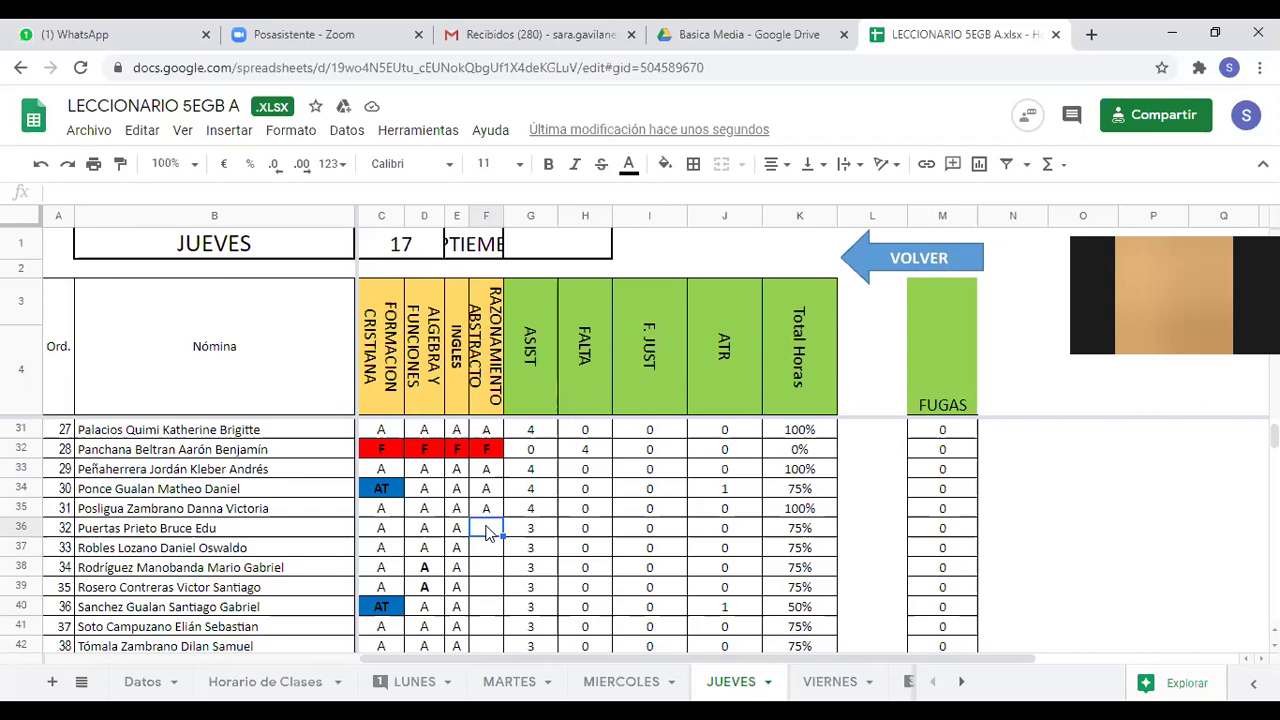
Enter A for students 32 to 35 in the Razonamiento Abstracto column, cells F36 to F39.
text(A)
key(Return)
text(A)
key(Return)
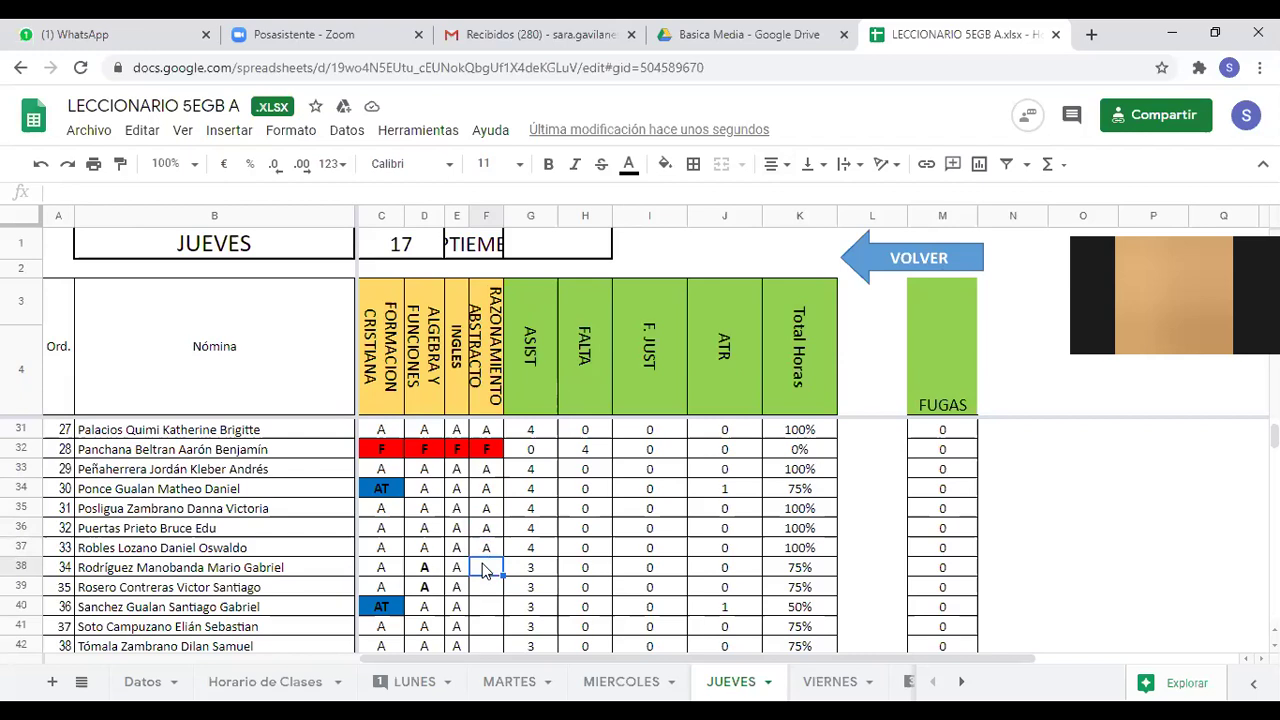
text(A)
key(Return)
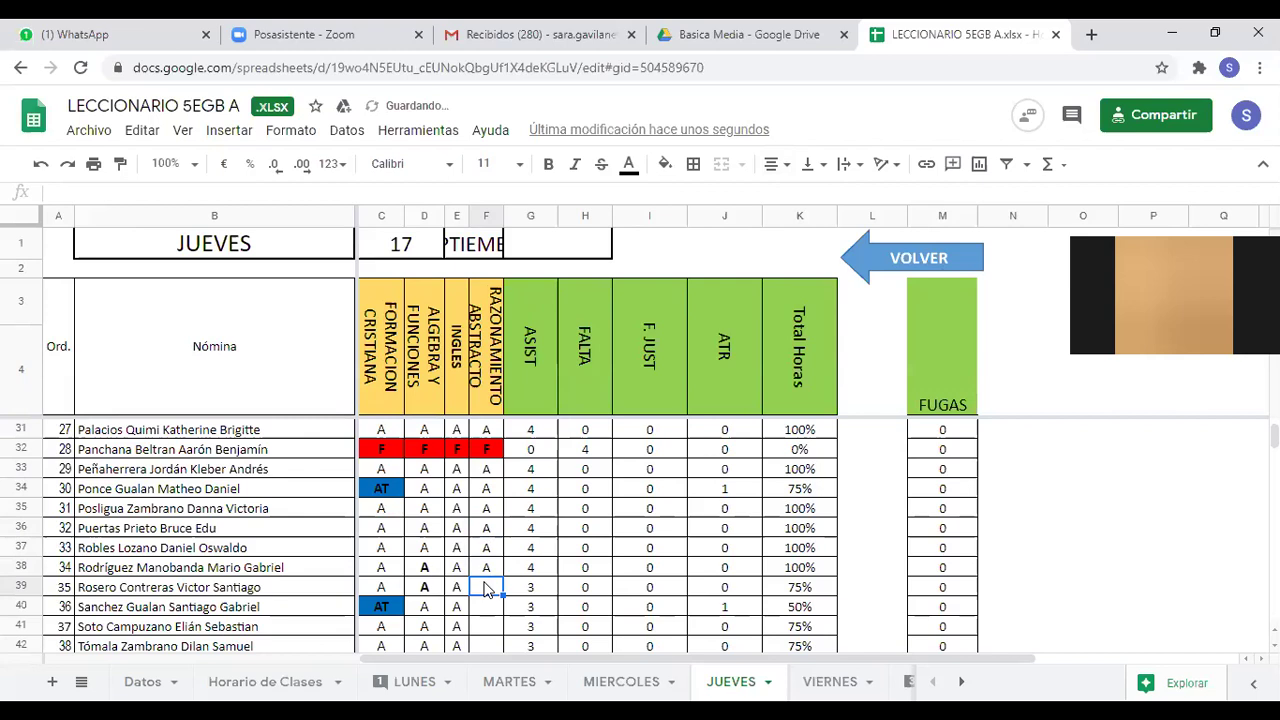
text(A)
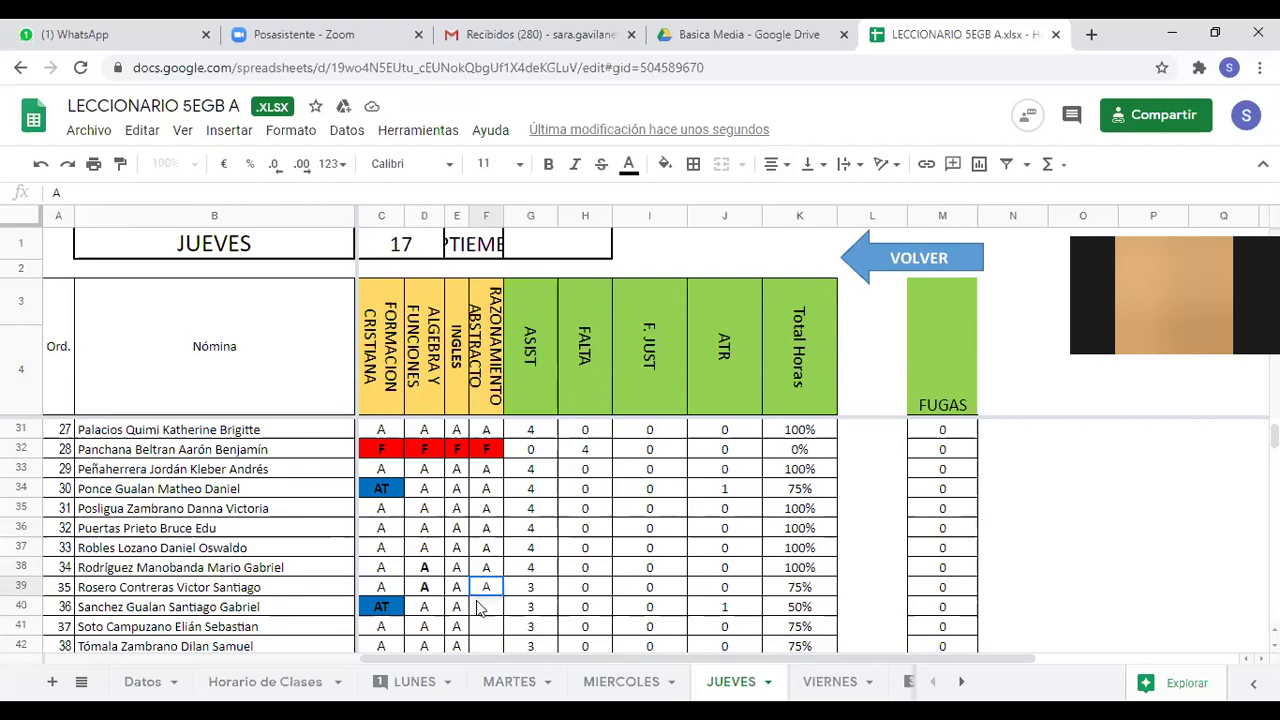
Mark students 36 and 37 with A in the Razonamiento Abstracto column, cells F40 and F41.
click(481, 614)
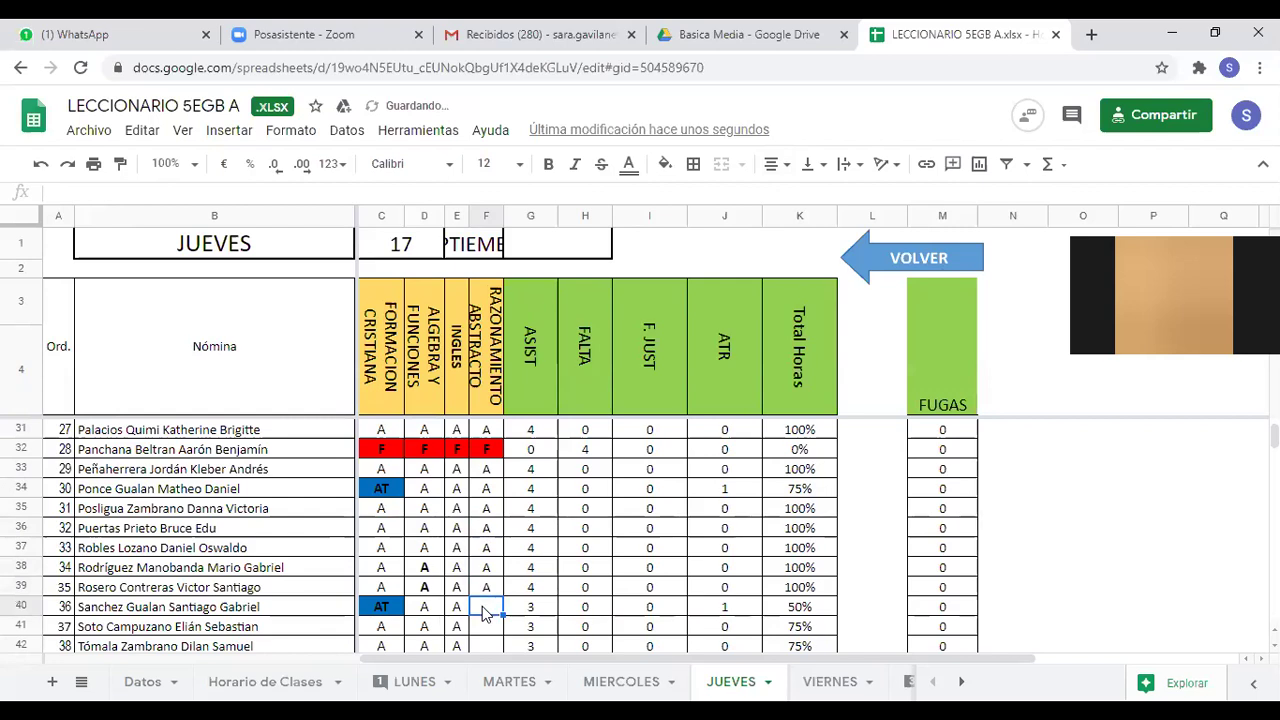
text(A)
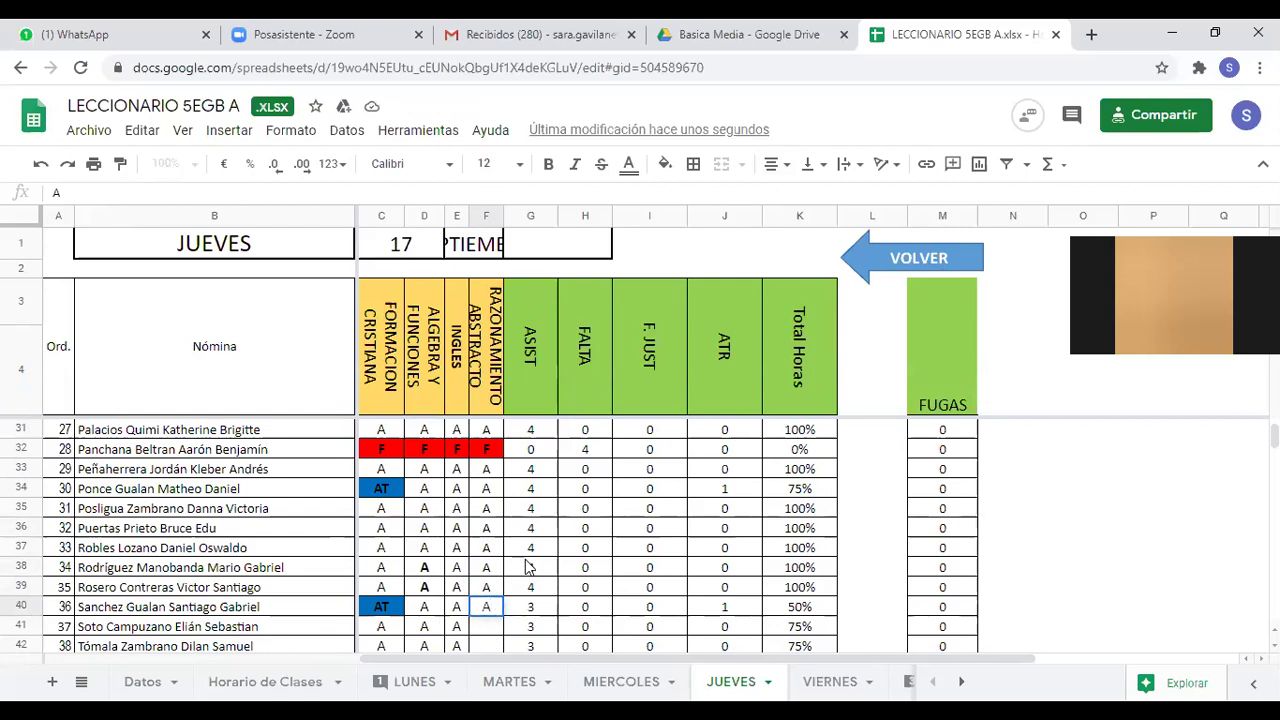
scroll(531, 566, down, 2)
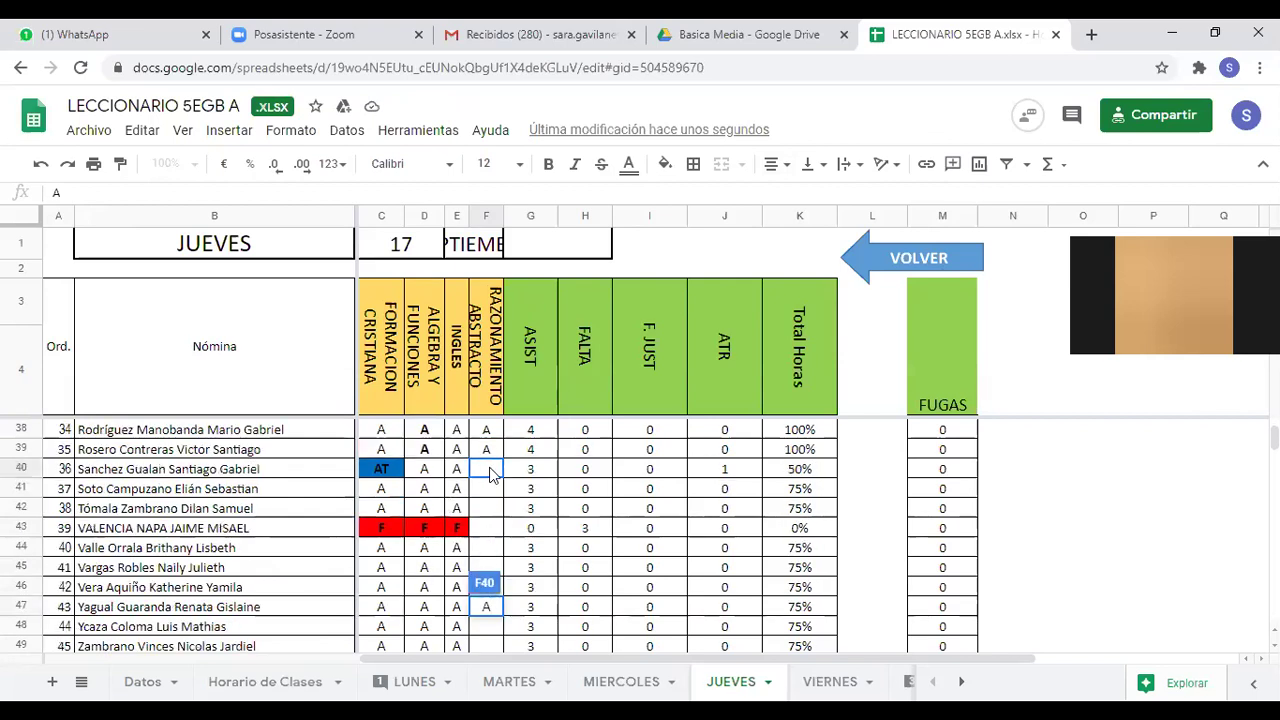
key(Return)
text(A)
key(Return)
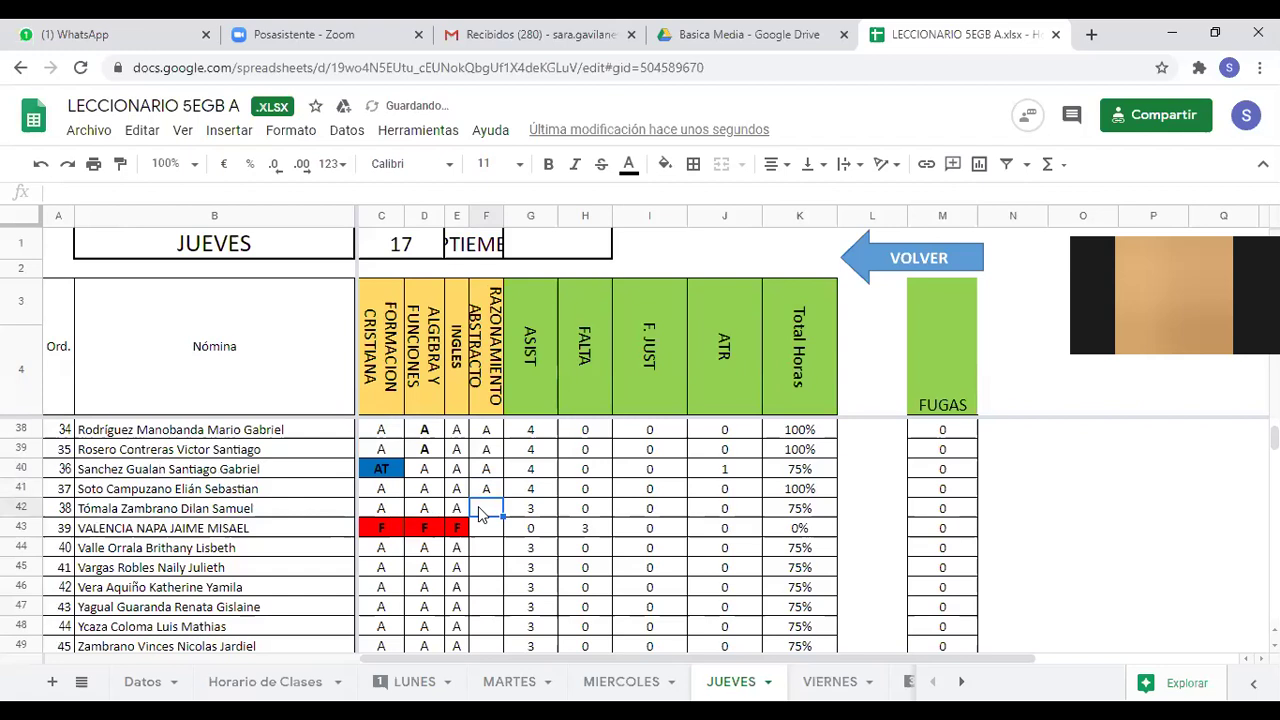
In the Razonamiento Abstracto column, enter A for student 38 in F42 and F for student 39 in F43.
text(A)
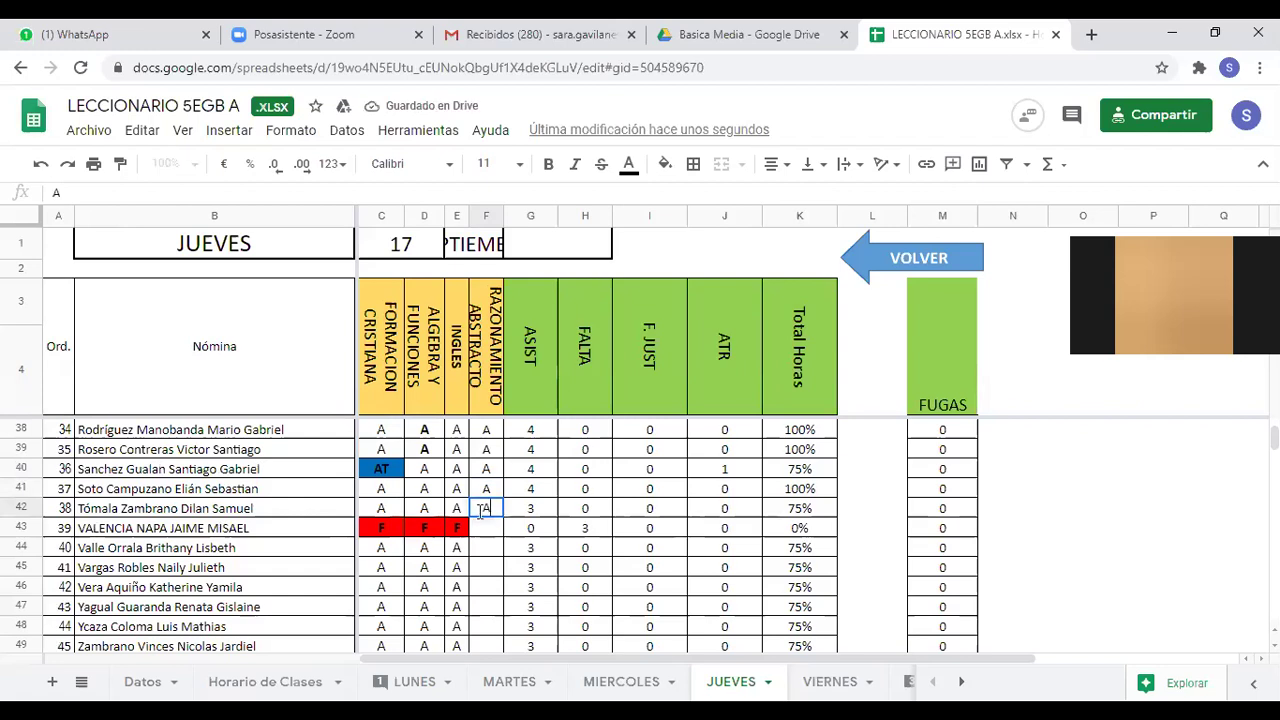
key(Return)
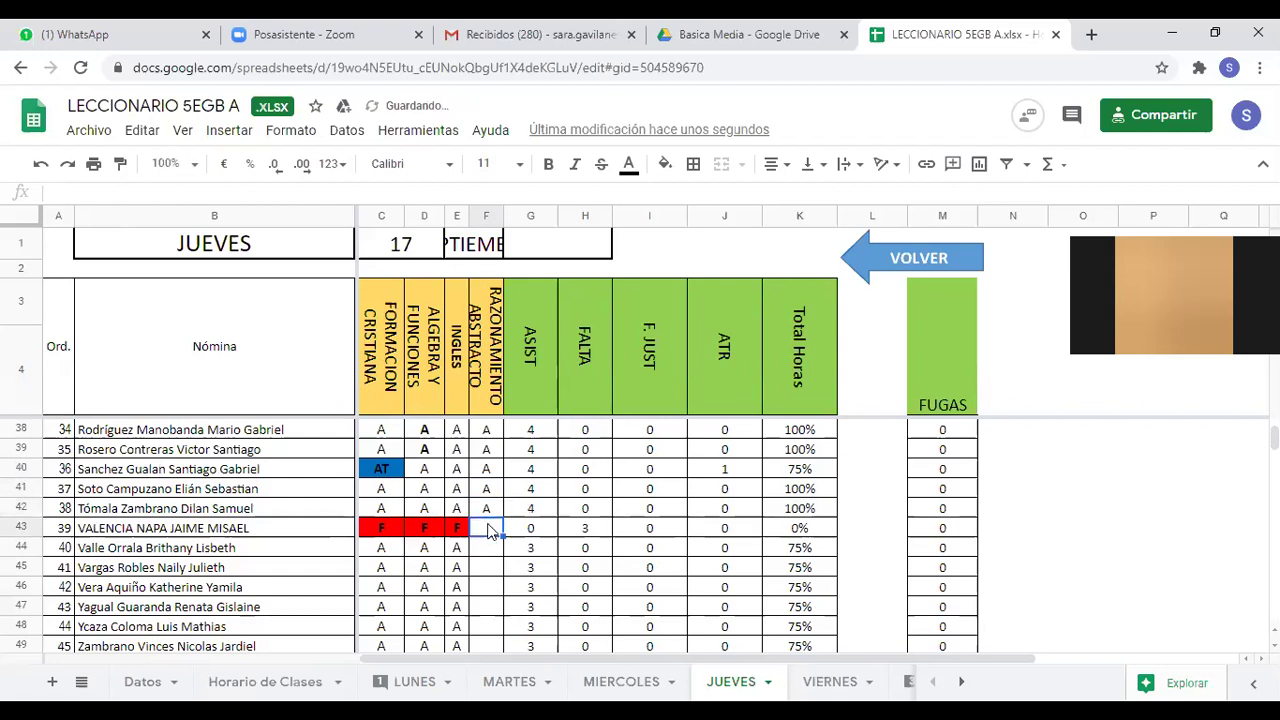
text(F)
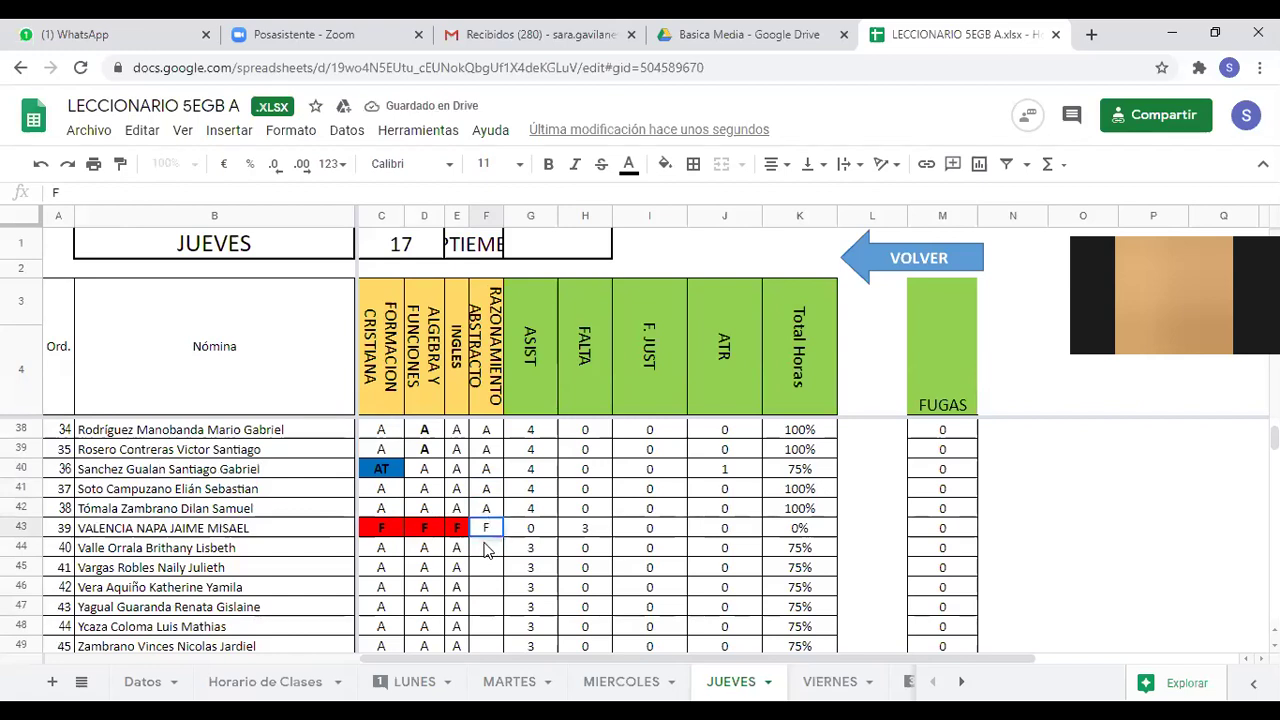
key(Return)
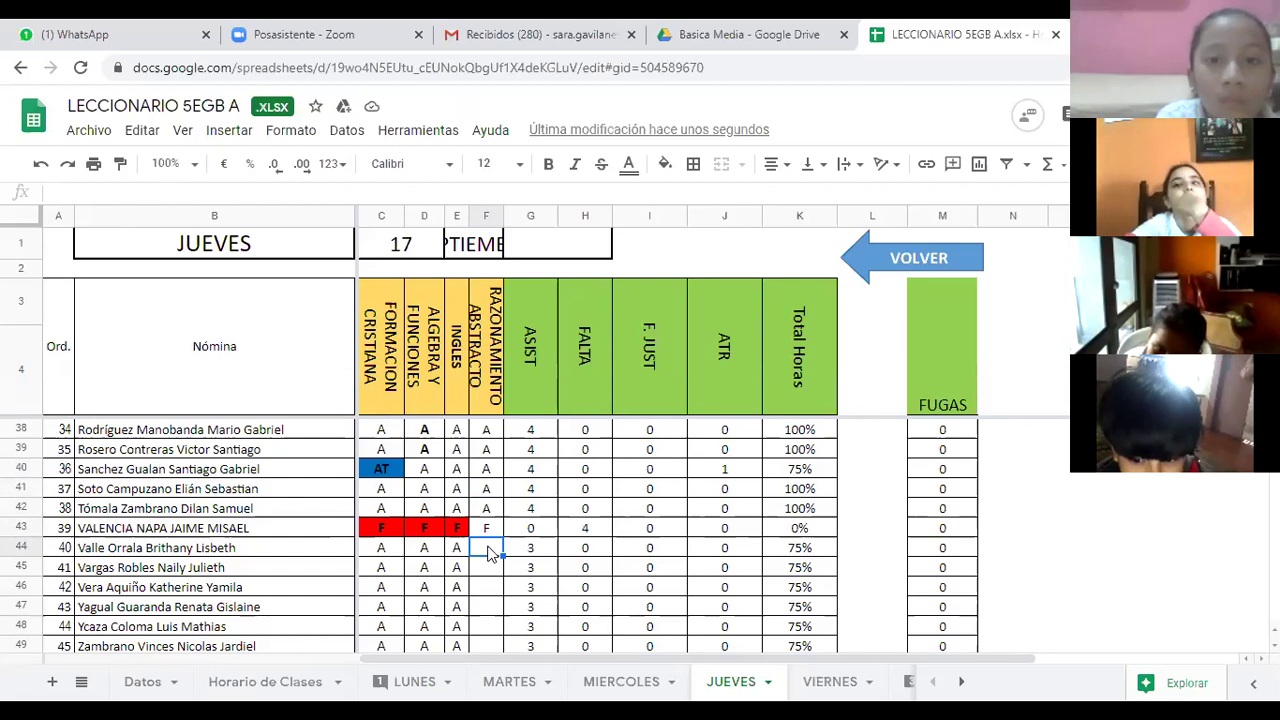
Enter A for students 40 to 43 in the Razonamiento Abstracto column, cells F44 to F47.
text(A)
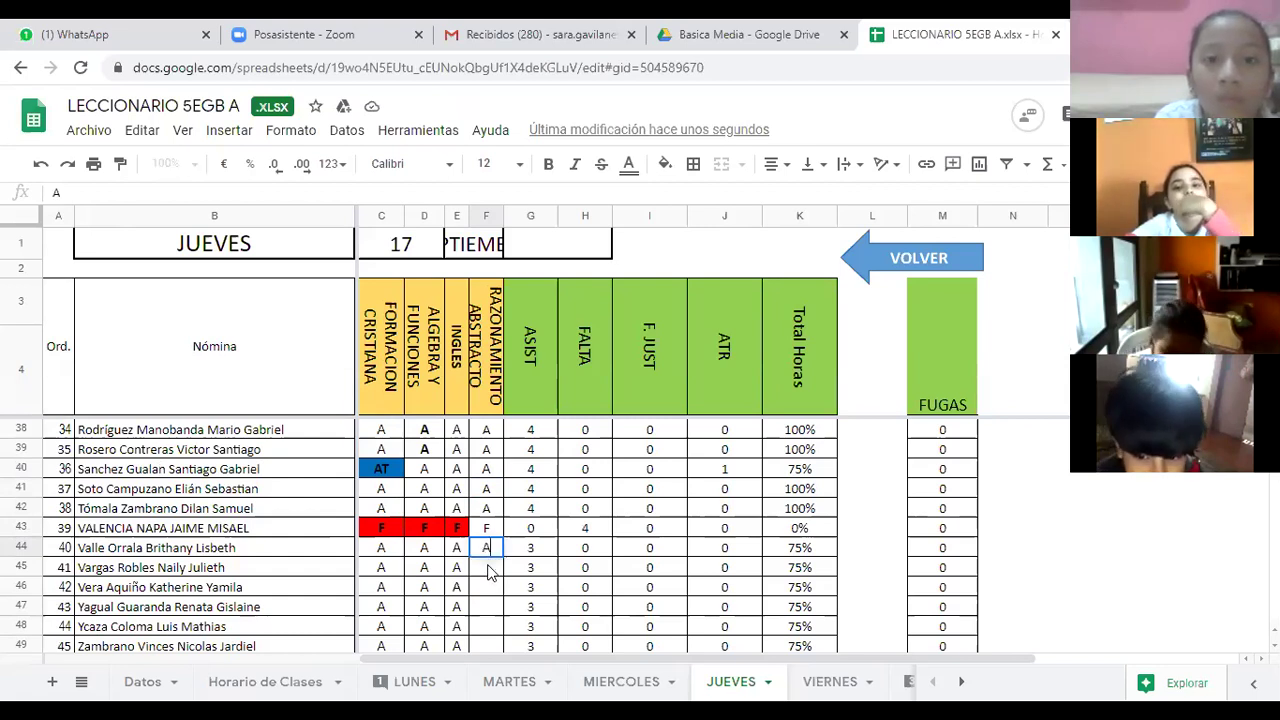
key(Return)
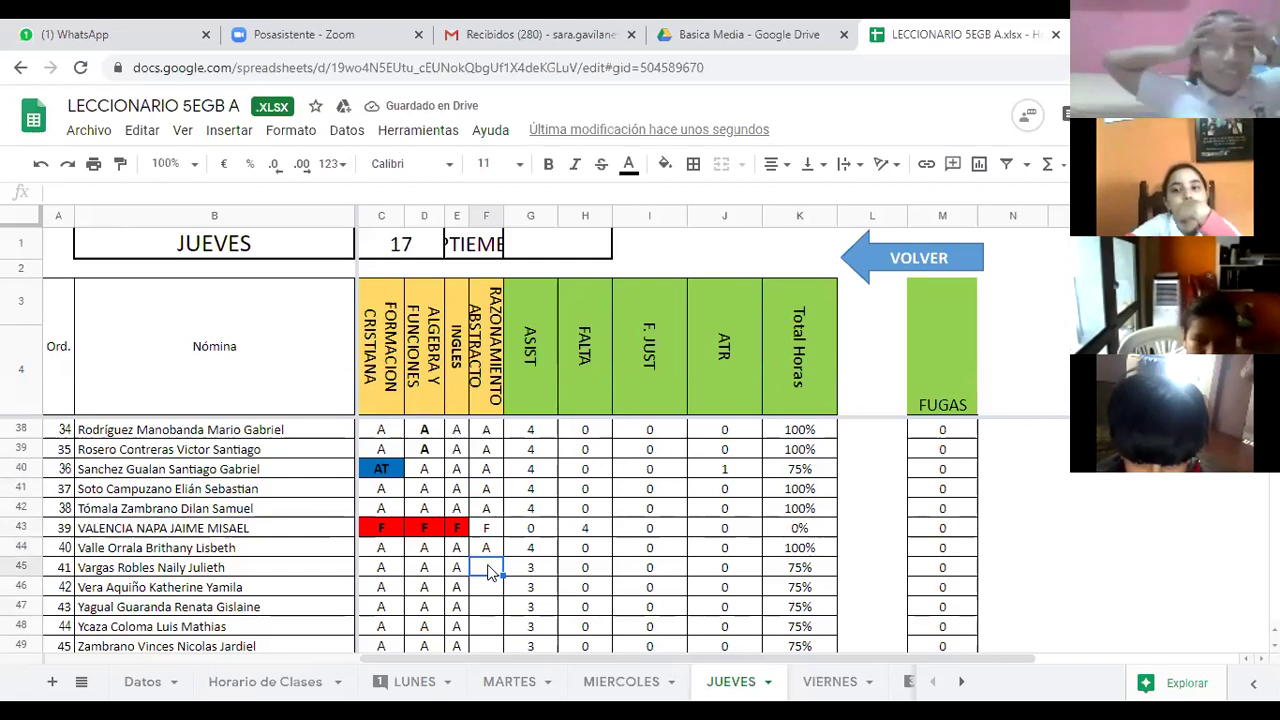
text(A)
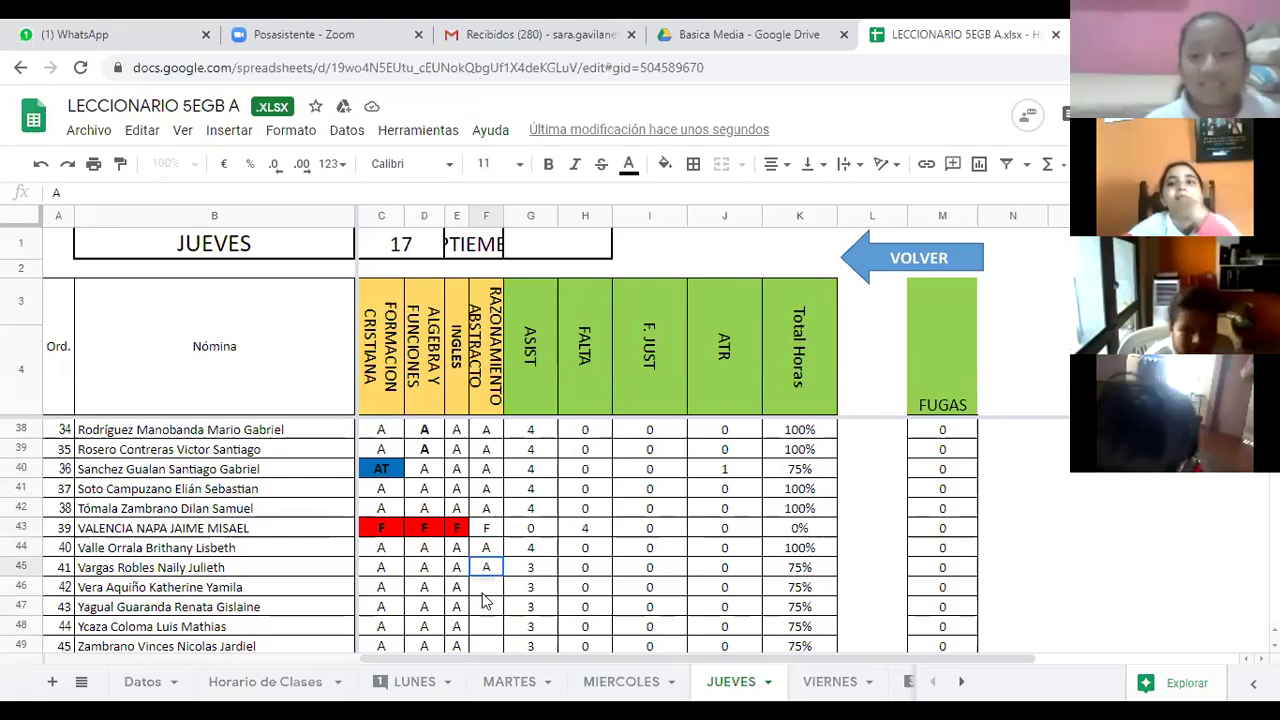
click(481, 590)
text(A)
click(493, 610)
text(A)
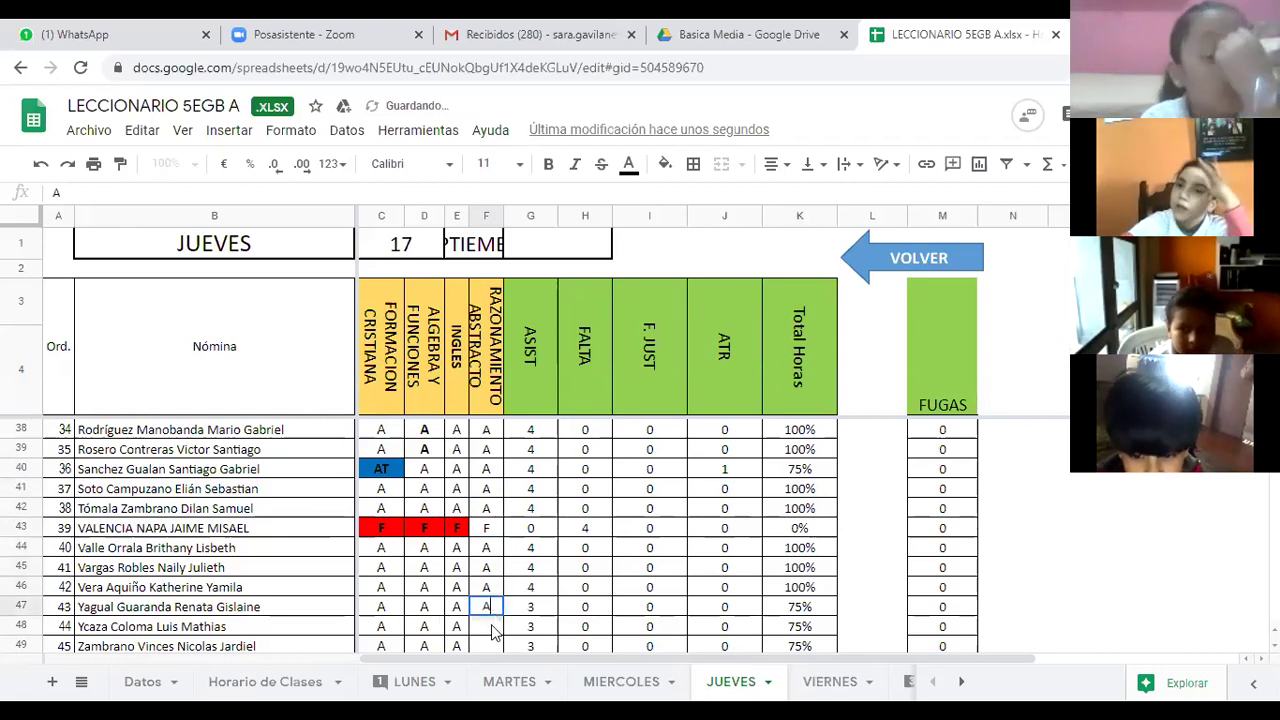
Enter A for the last two students, 44 and 45, in the Razonamiento Abstracto column, cells F48 and F49.
click(490, 630)
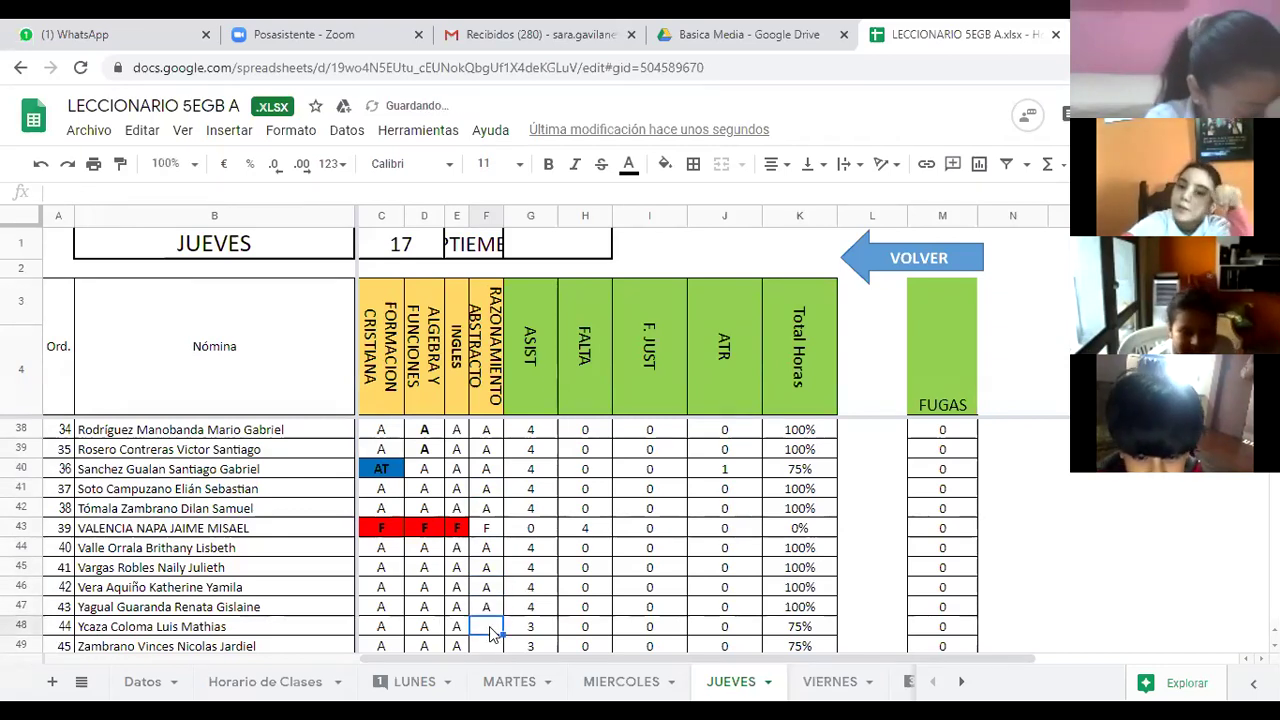
text(A)
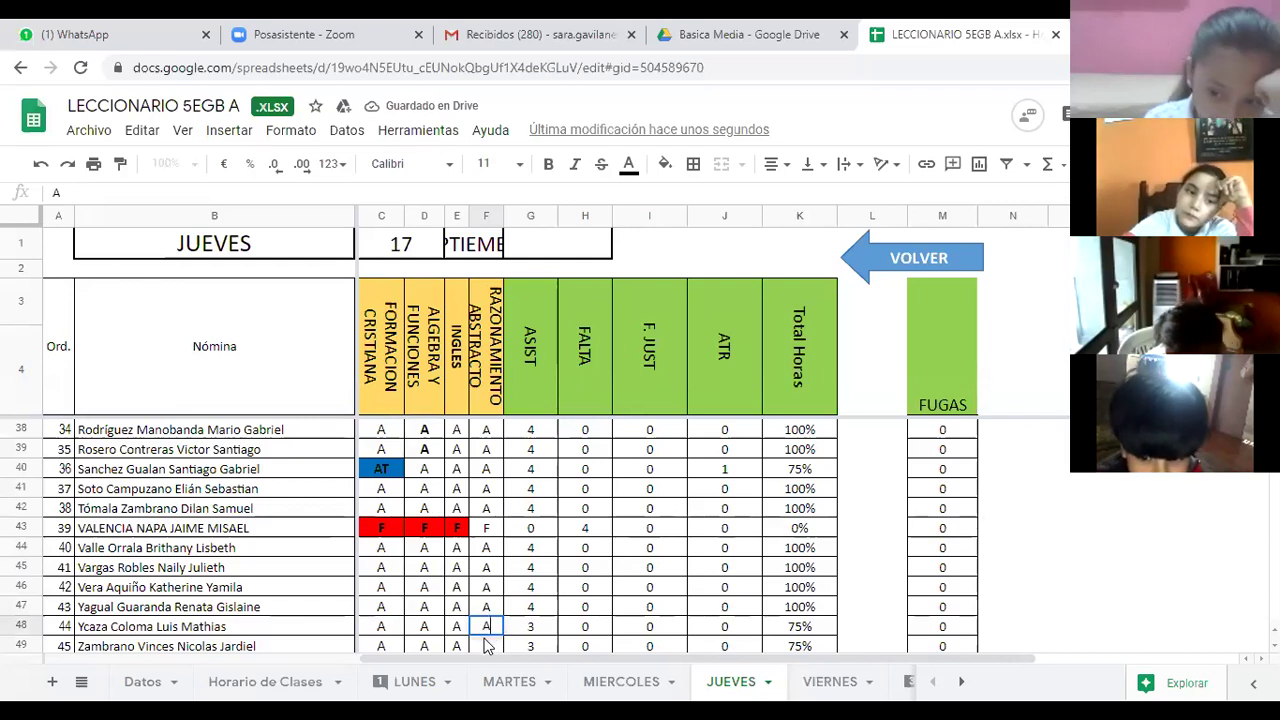
click(495, 644)
text(A)
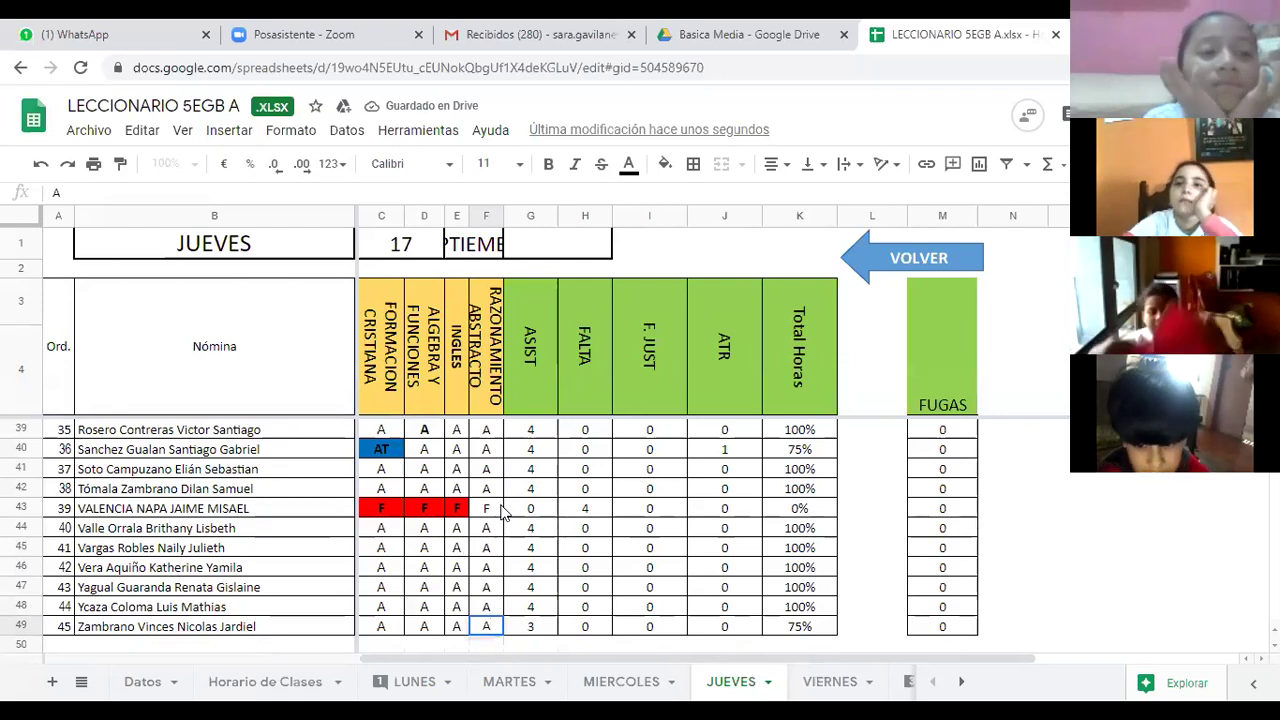
click(505, 513)
Review the Thursday attendance marks back up to student 1 and return to the Zoom meeting's participant gallery.
scroll(508, 515, up, 3)
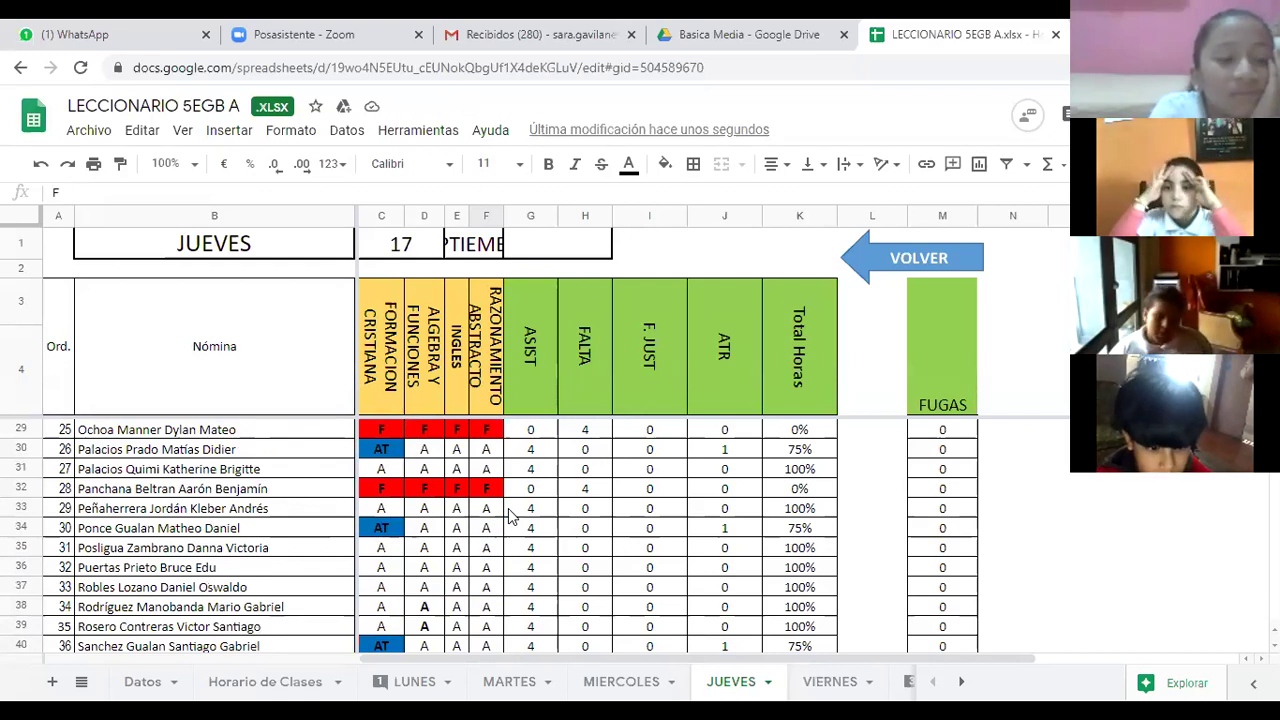
scroll(508, 516, up, 2)
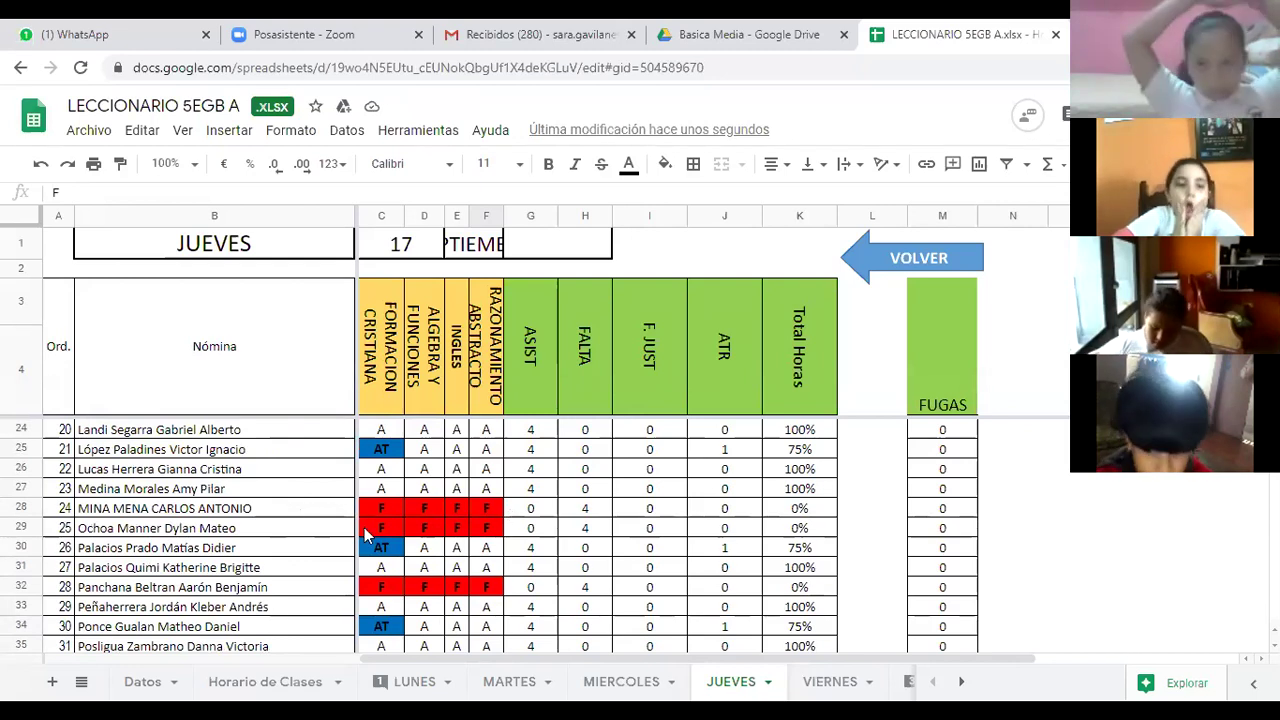
scroll(416, 510, up, 6)
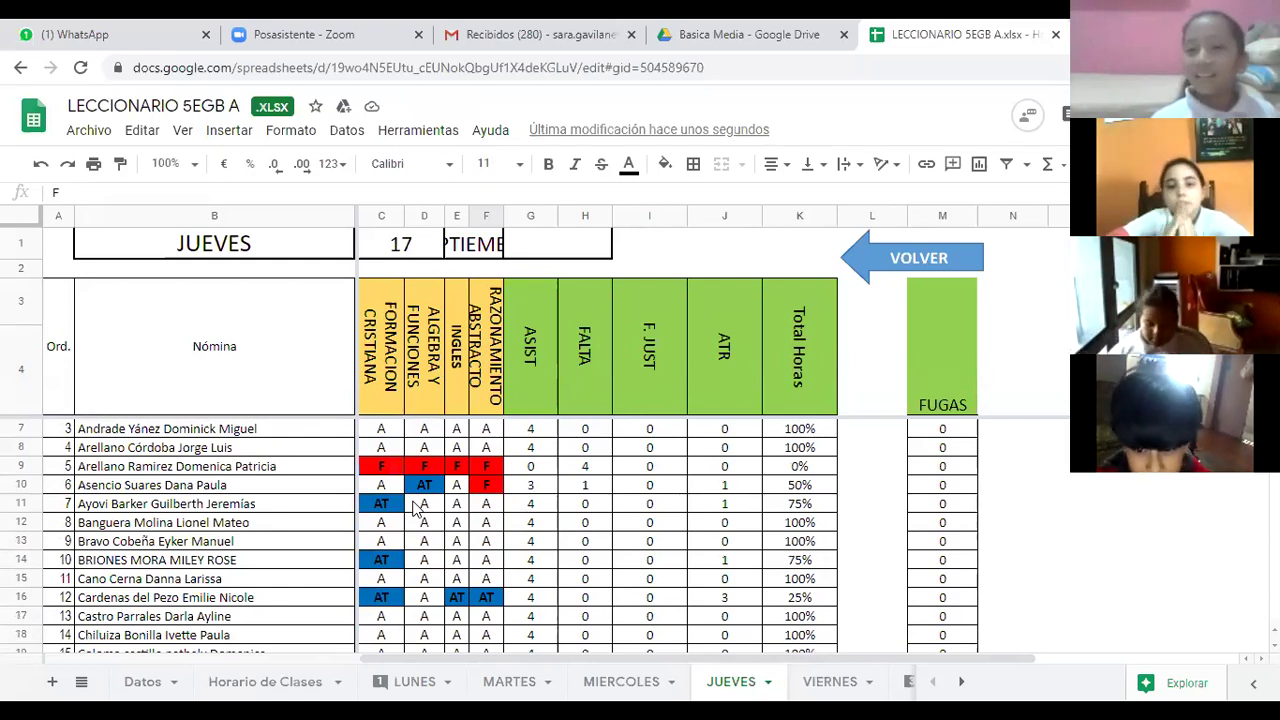
scroll(478, 482, up, 1)
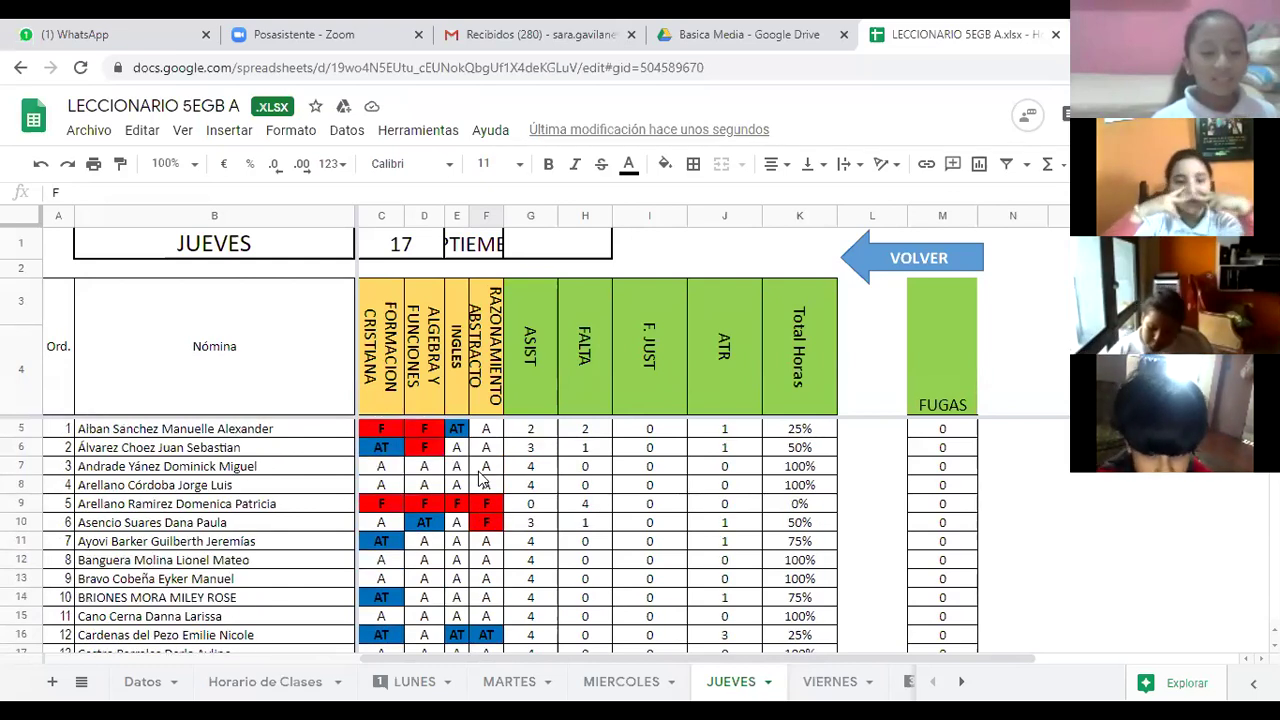
click(922, 63)
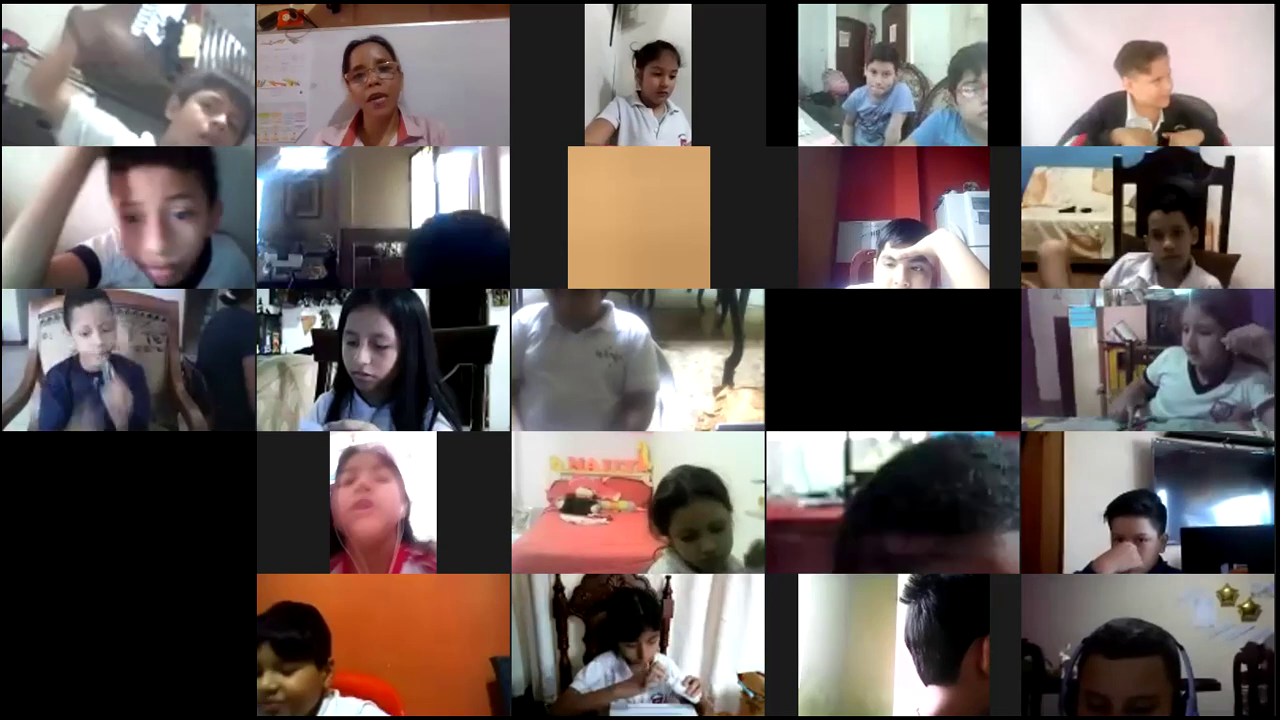